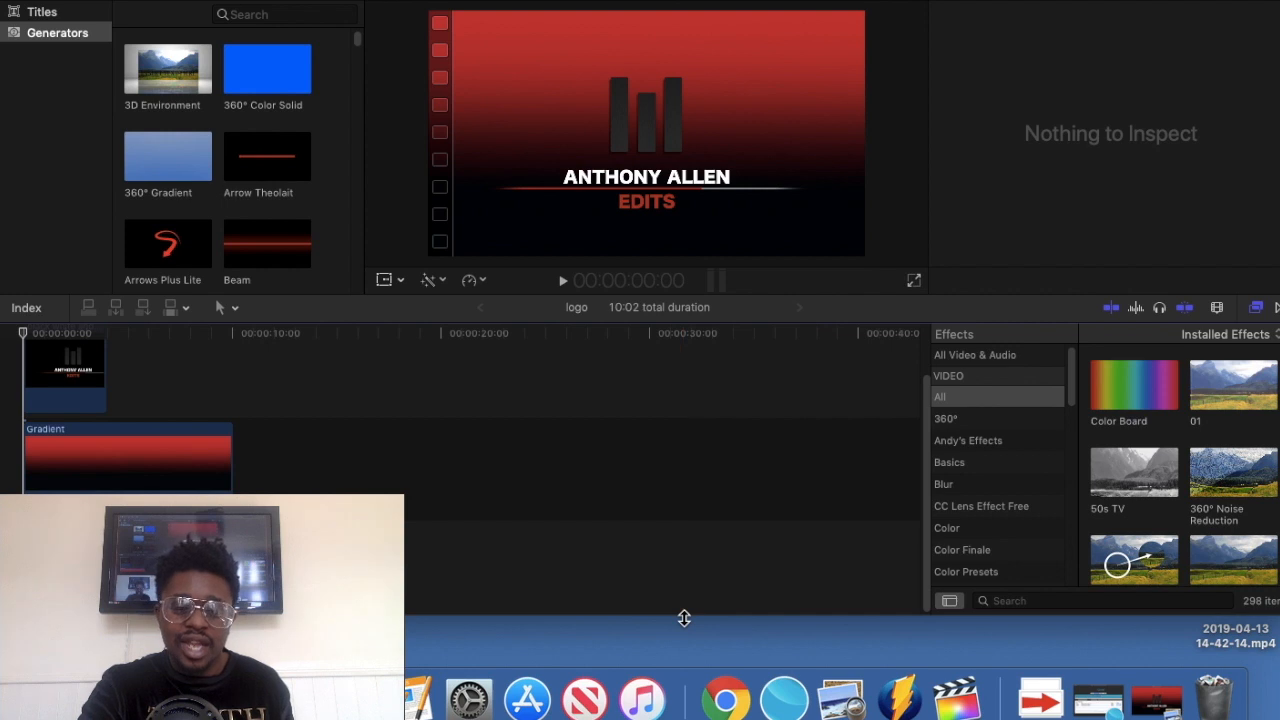
Extend the editing window down to the screen's lower edge and open the Media Import window.
left_click_drag(684, 618, 678, 697)
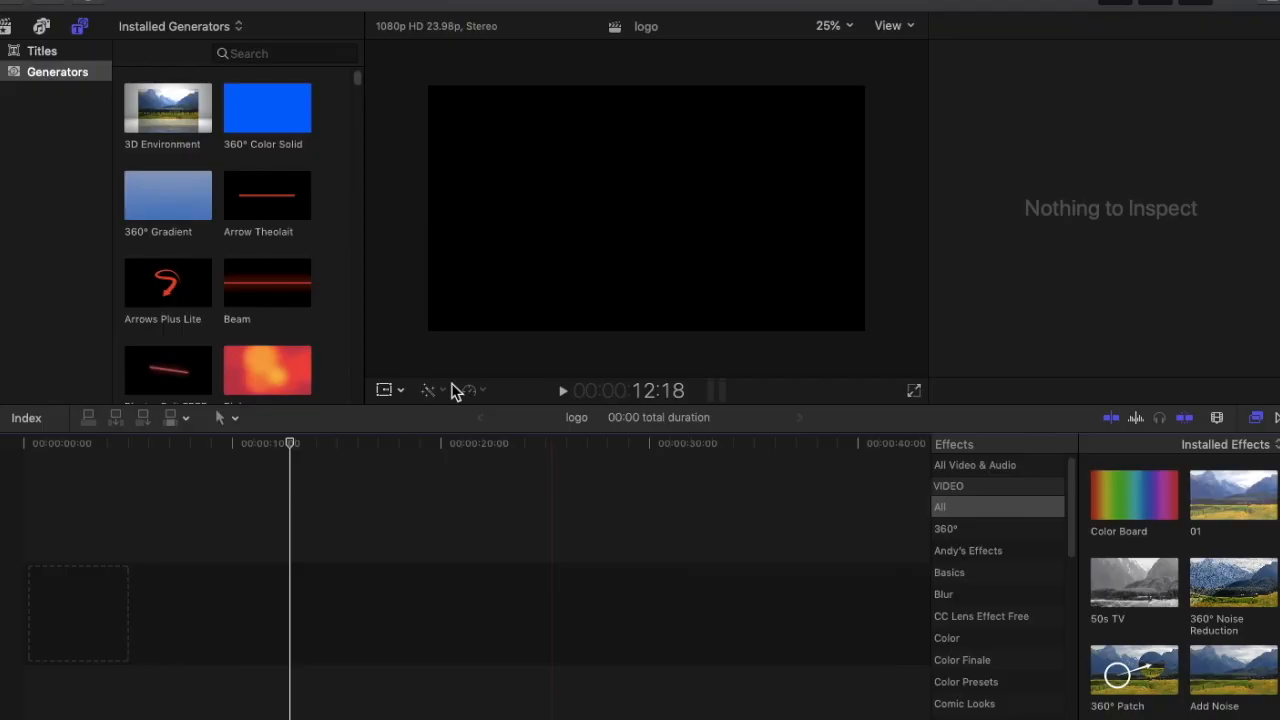
mouse_move(192, 0)
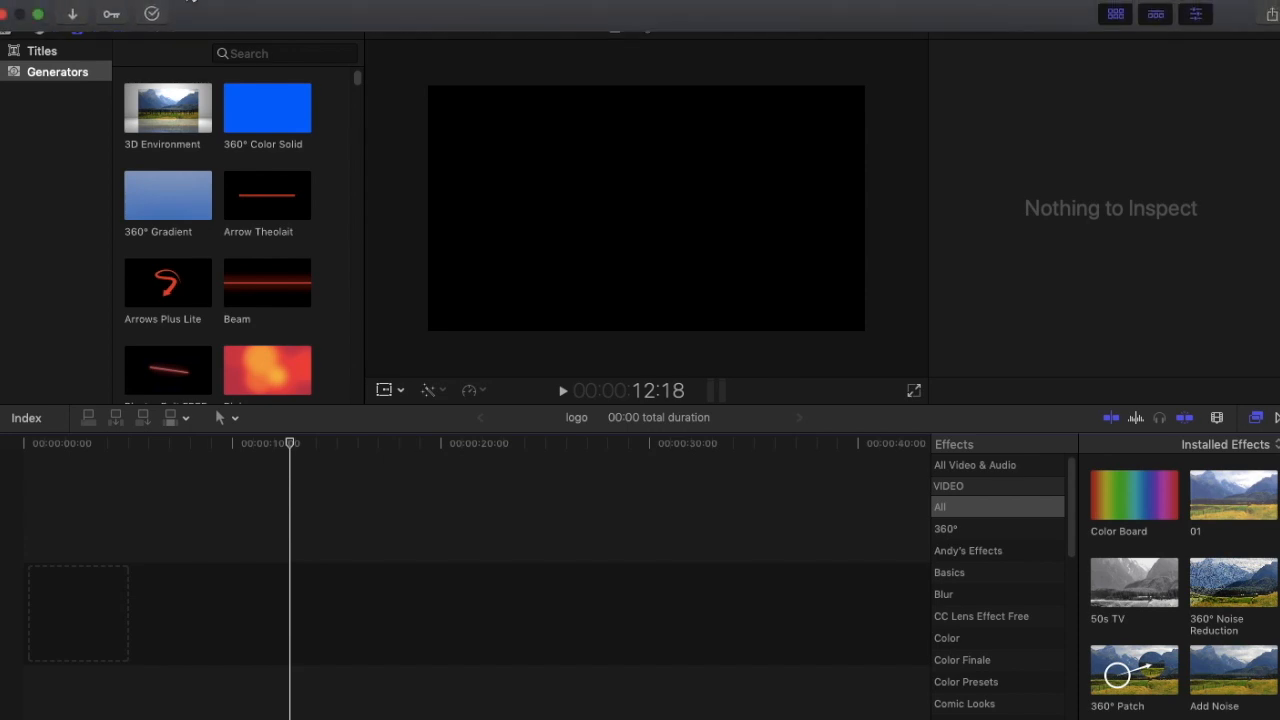
left_click(150, 0)
mouse_move(174, 20)
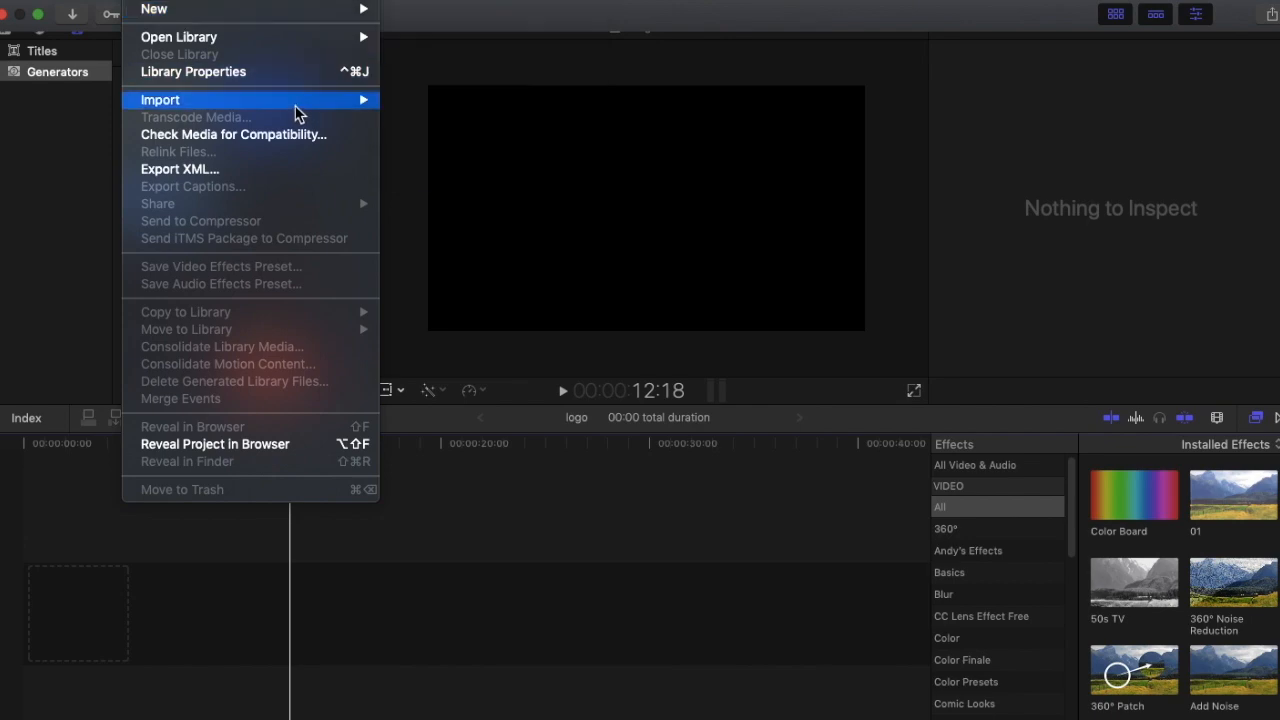
mouse_move(334, 104)
left_click(466, 104)
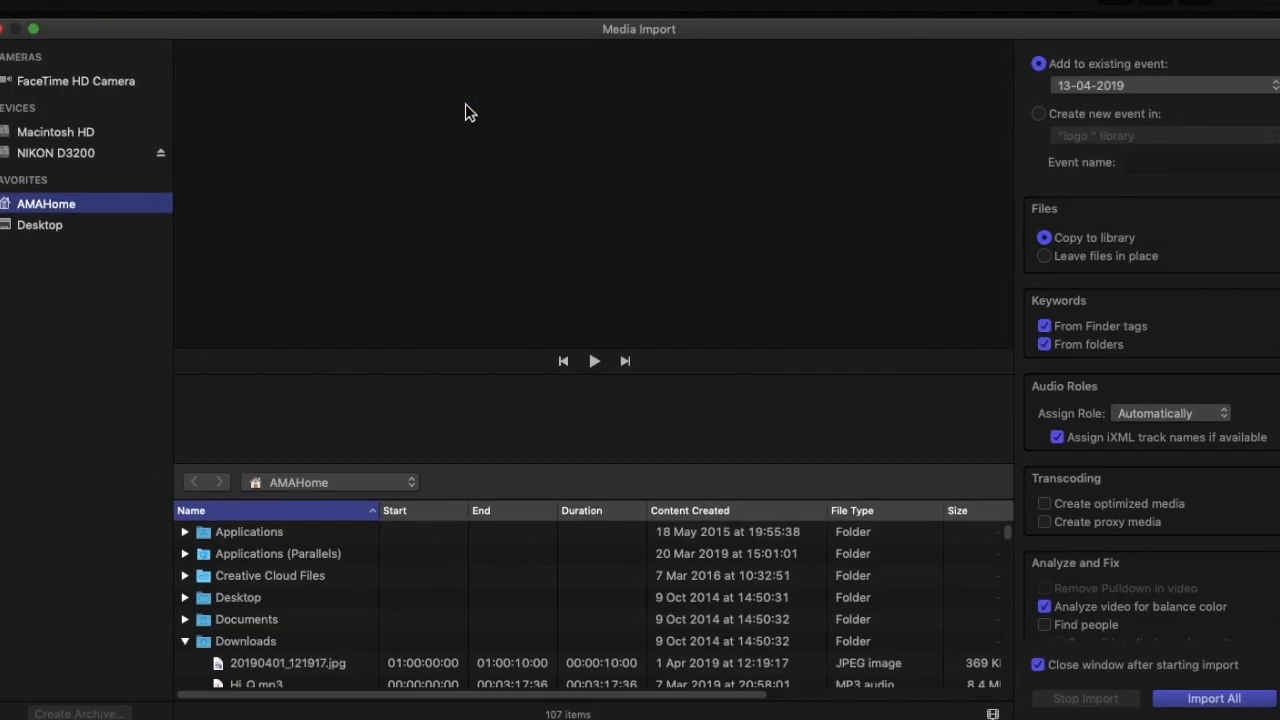
Import 20190408_175207.mp4 from the Desktop folder into event 13-04-2019 with optimized media, and show the browser clips as filmstrips.
scroll(403, 564, "down", 1)
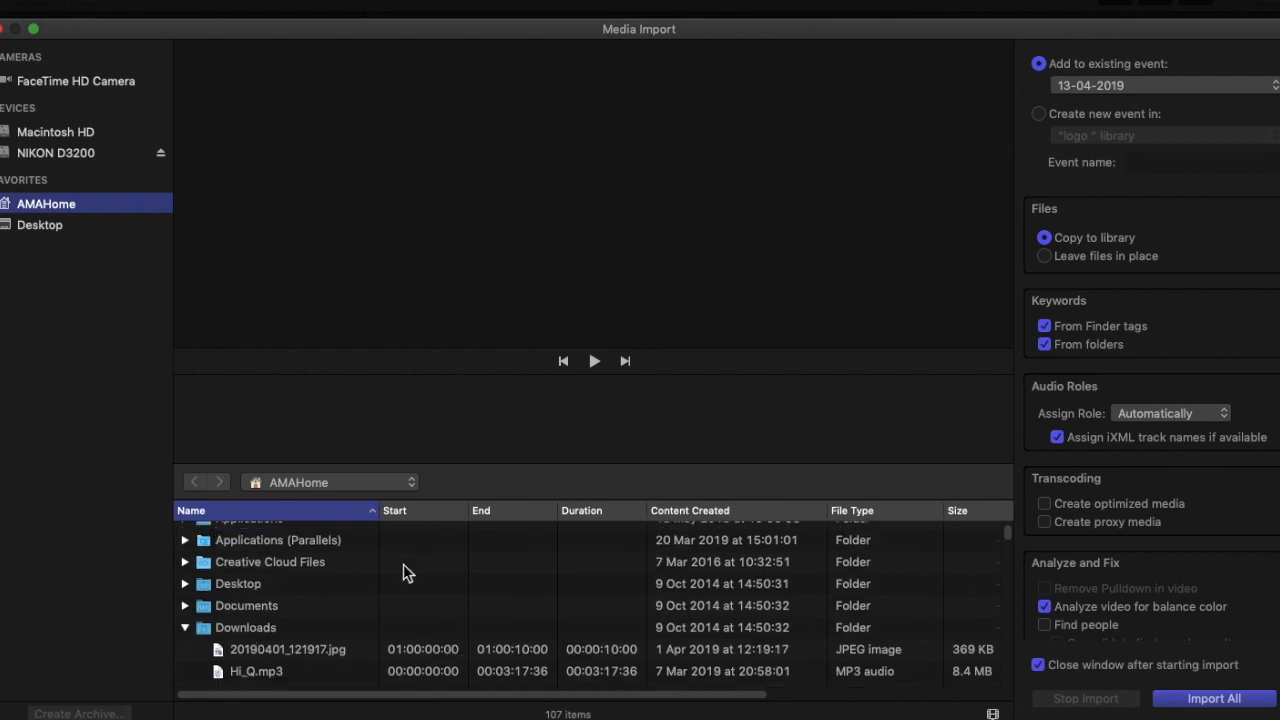
left_click(225, 582)
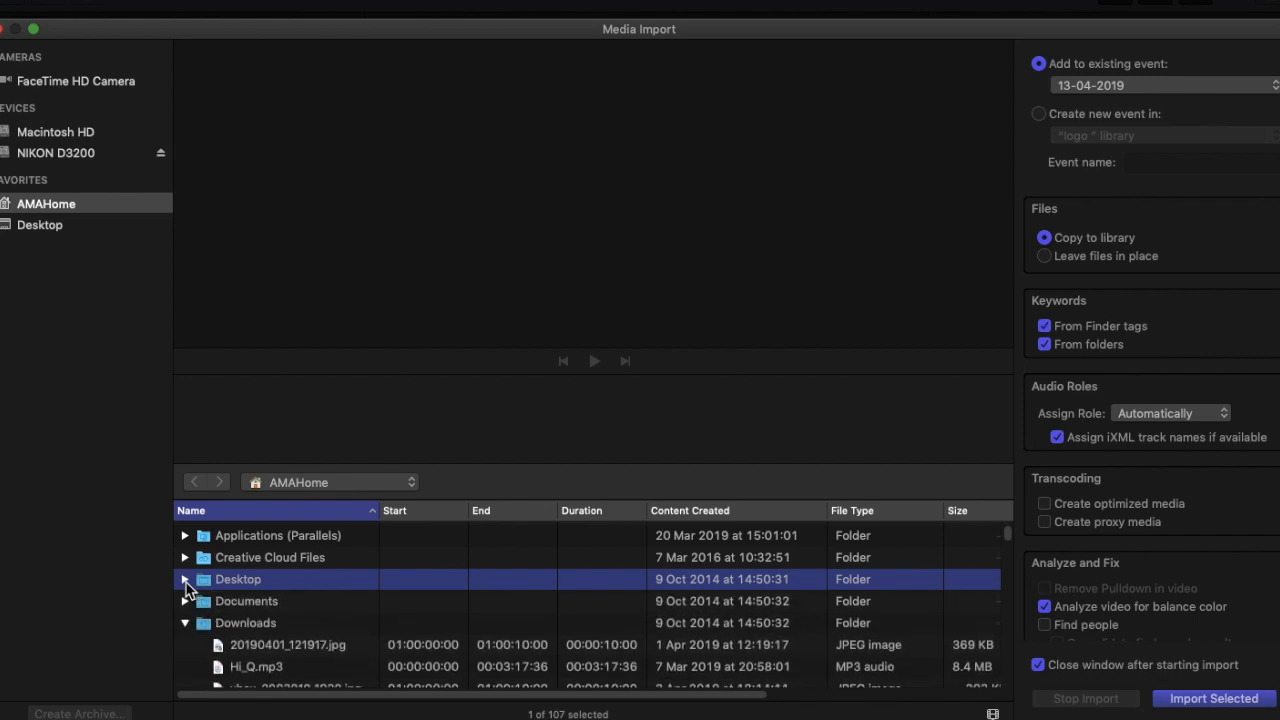
left_click(184, 580)
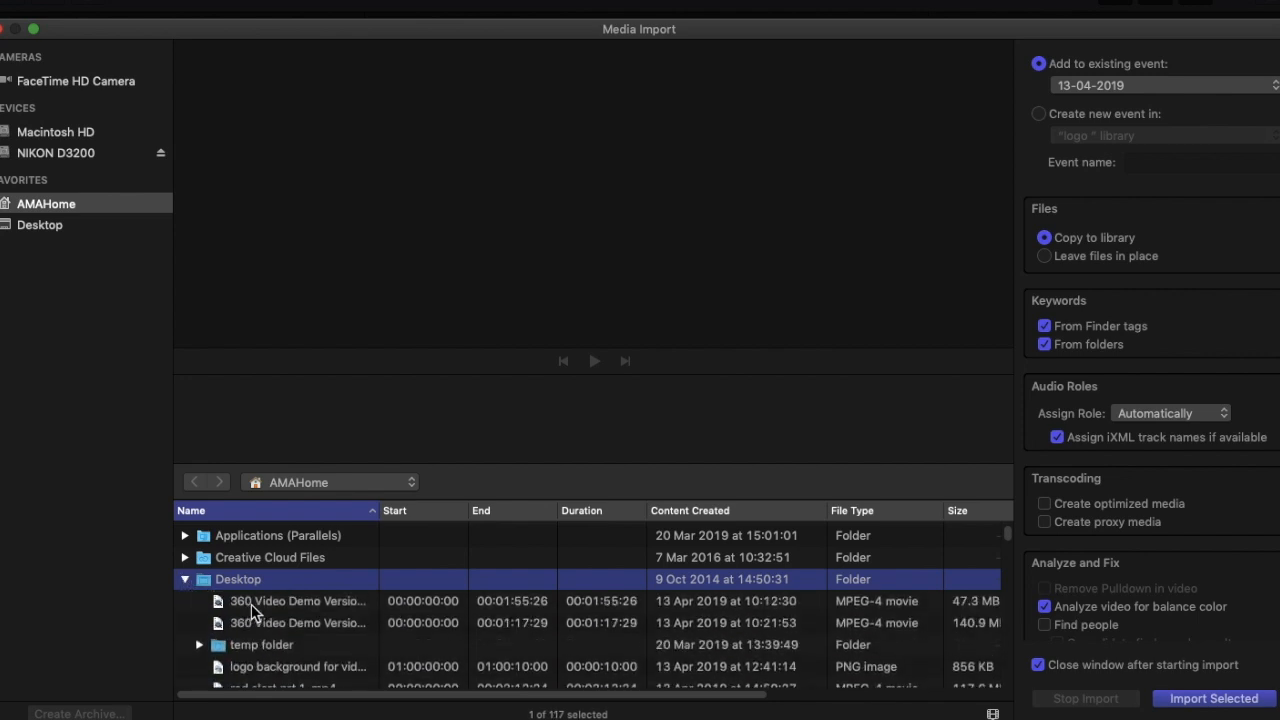
scroll(297, 615, "down", 6)
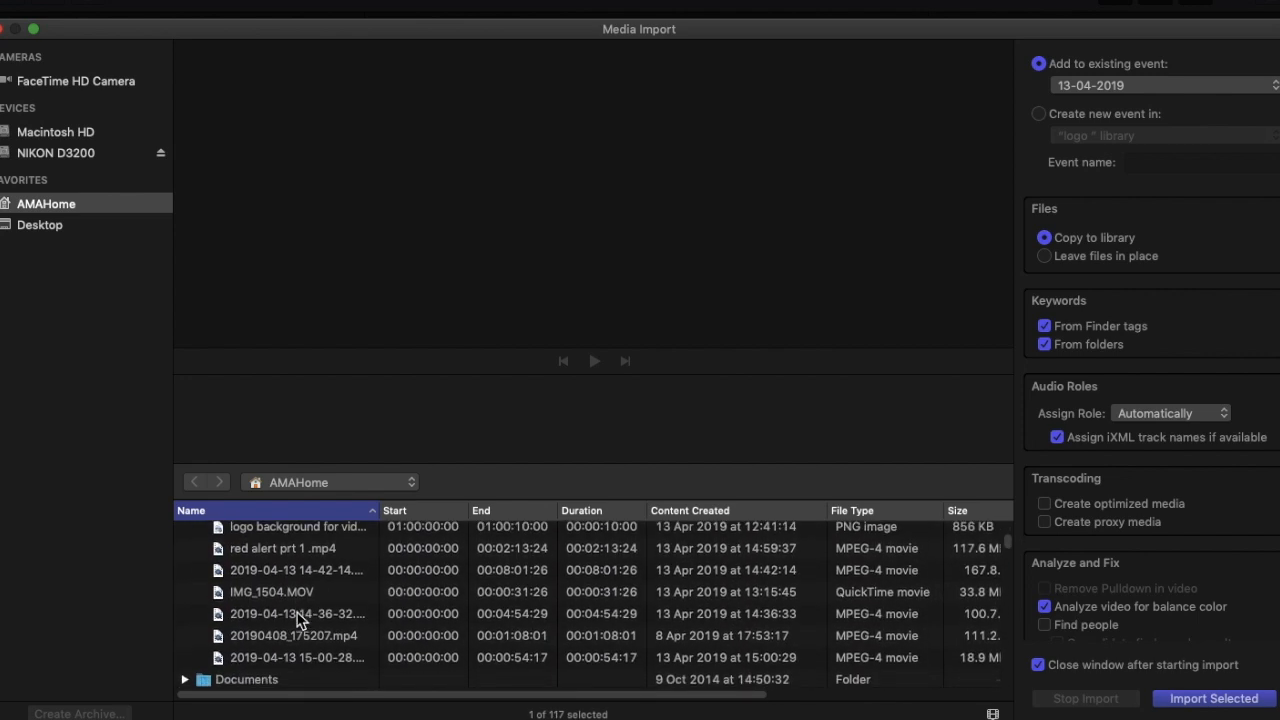
scroll(297, 618, "down", 1)
left_click(297, 613)
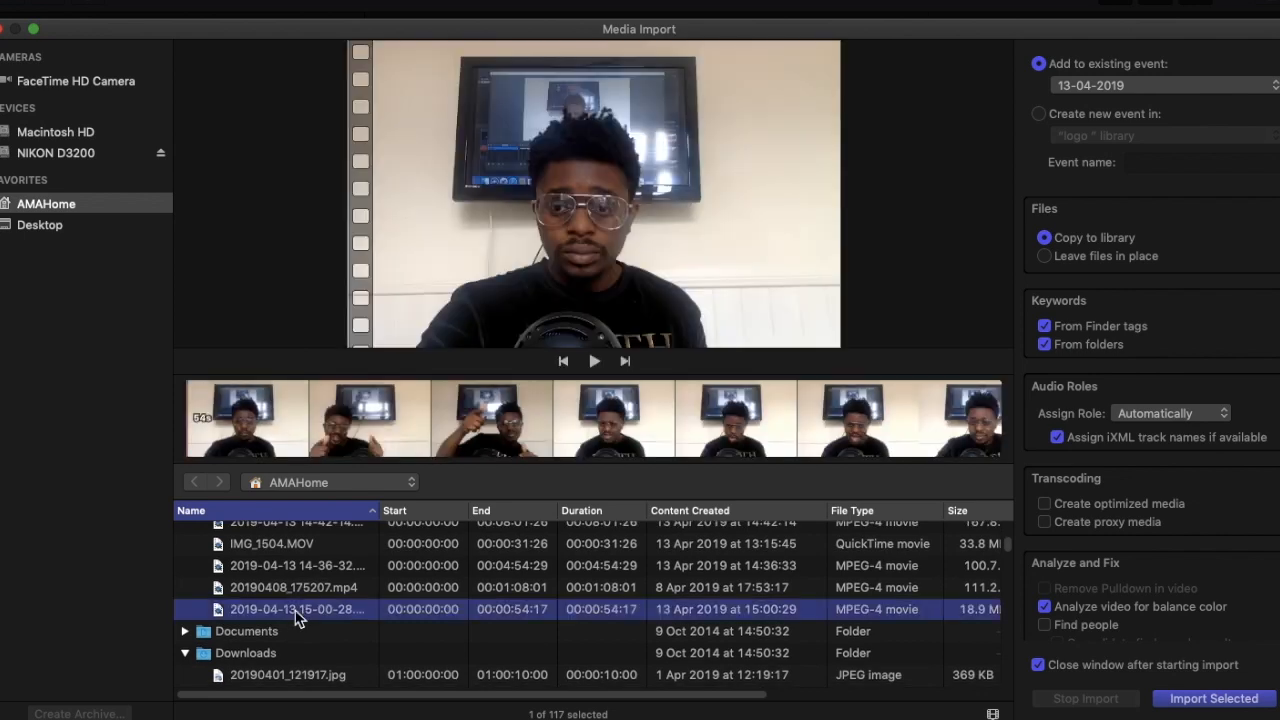
key("Up")
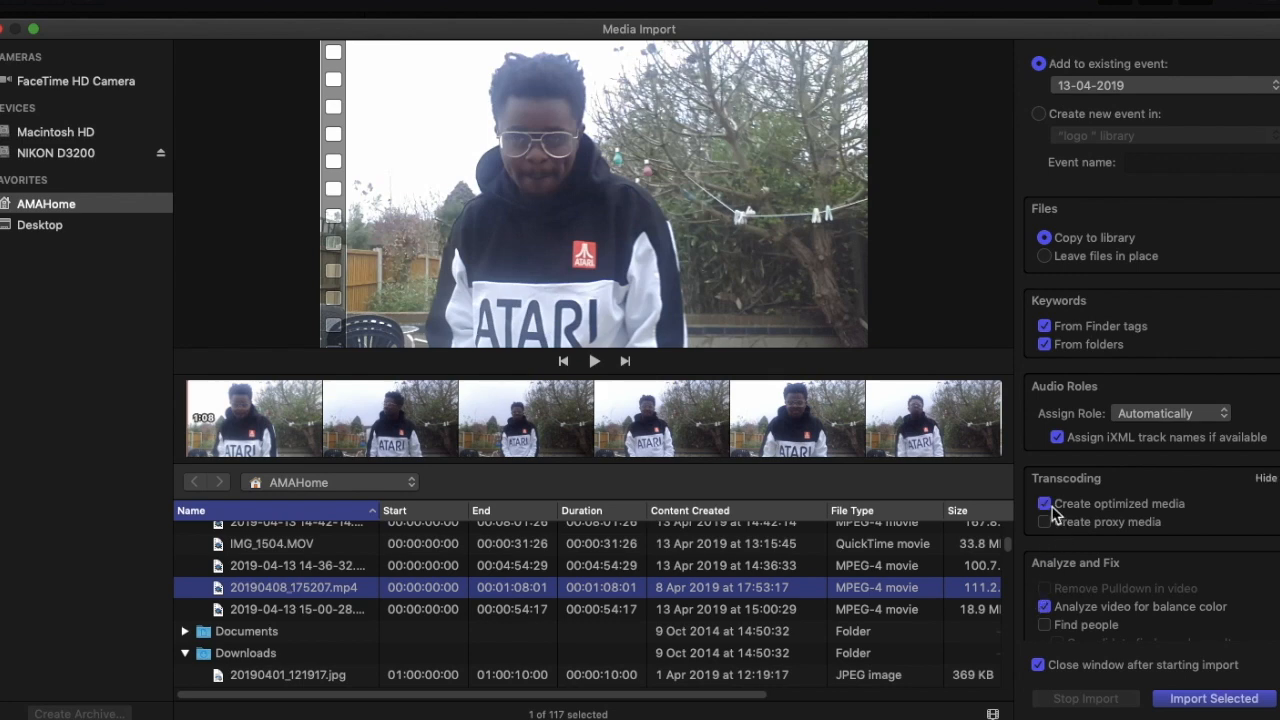
left_click(1185, 700)
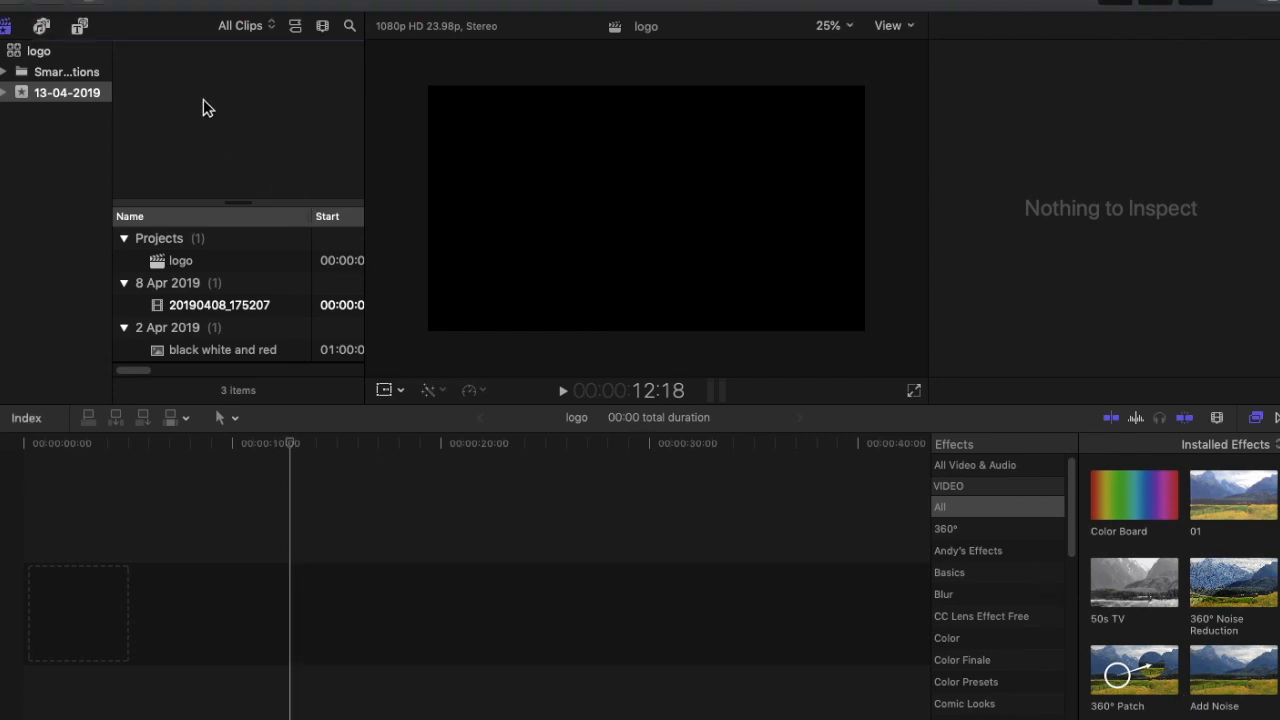
left_click(295, 27)
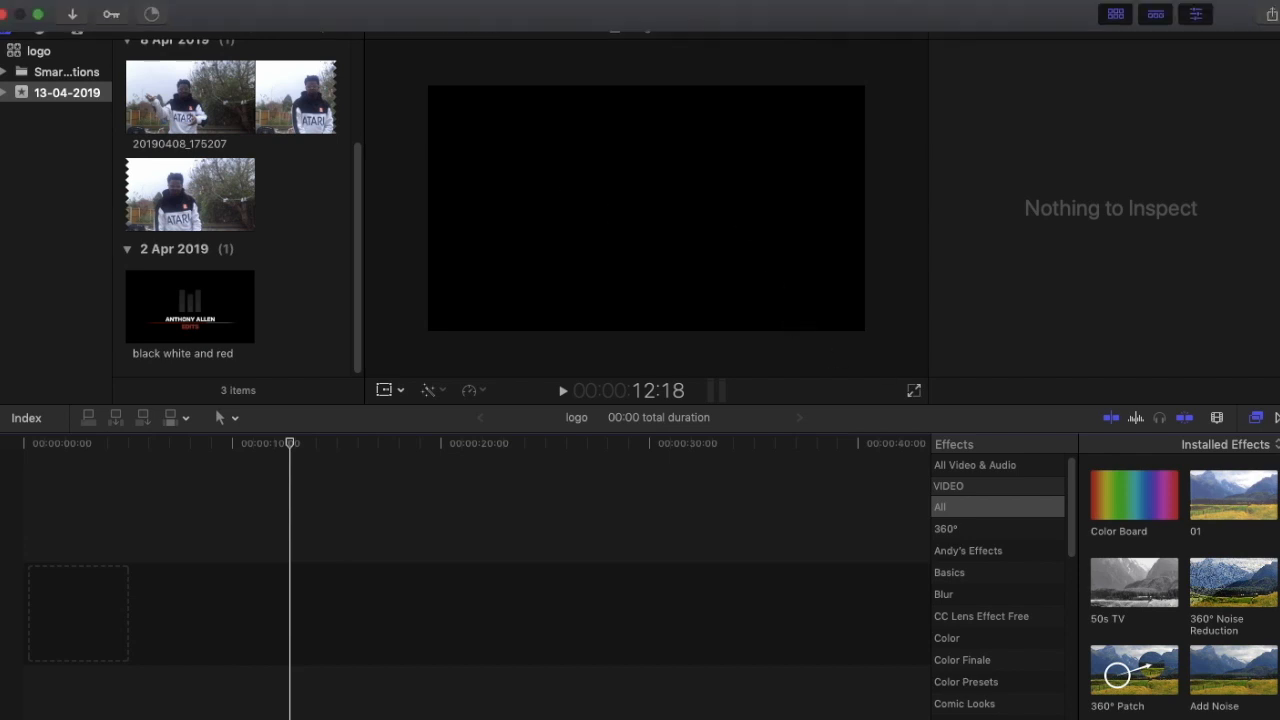
left_click(455, 2)
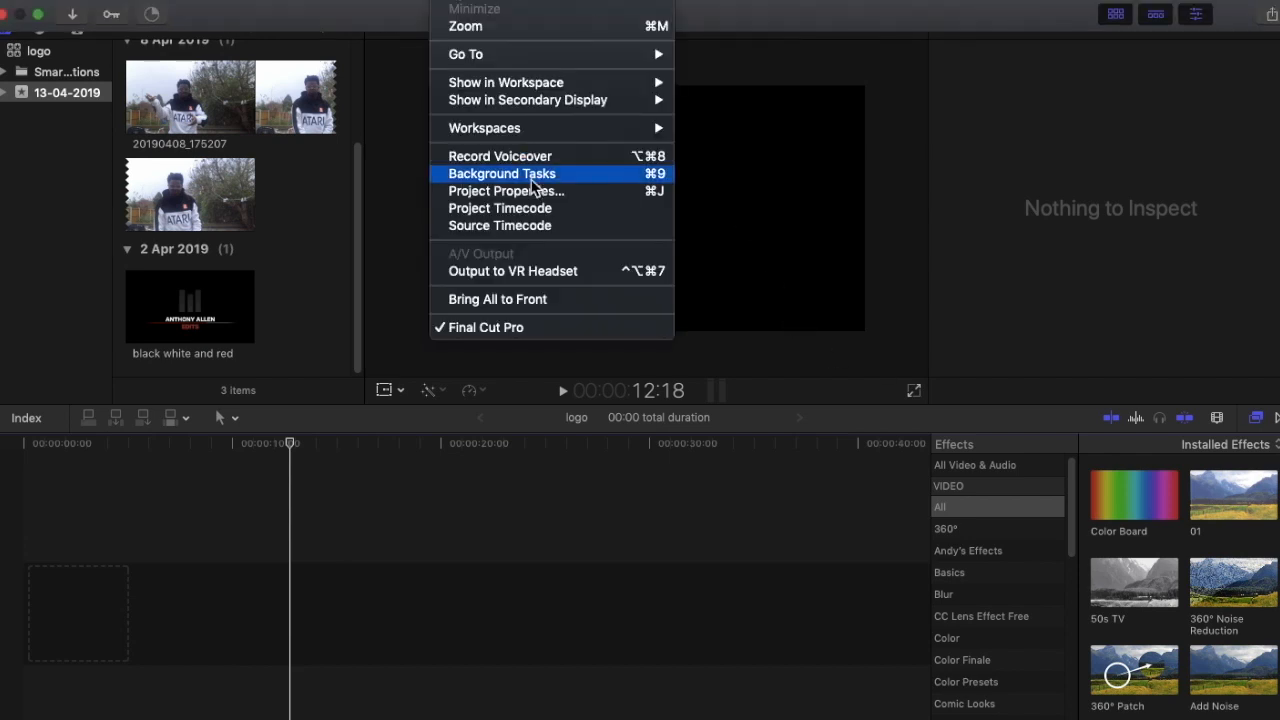
mouse_move(612, 86)
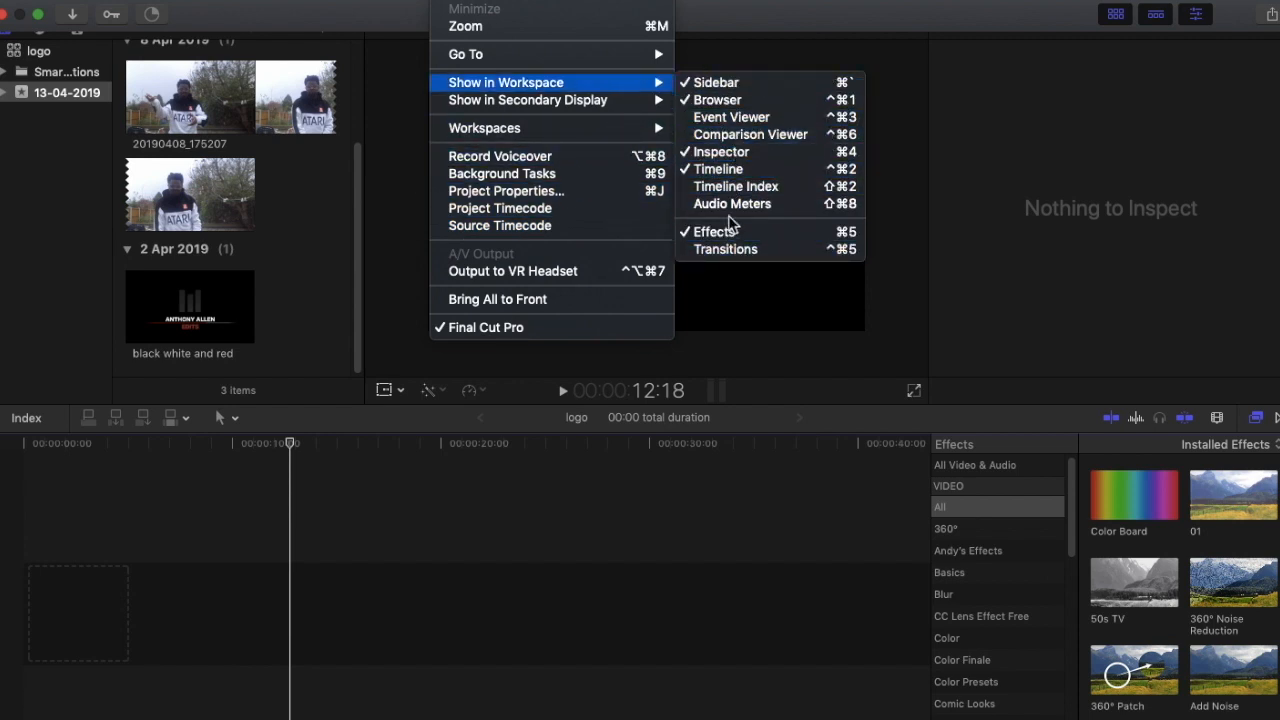
left_click(464, 537)
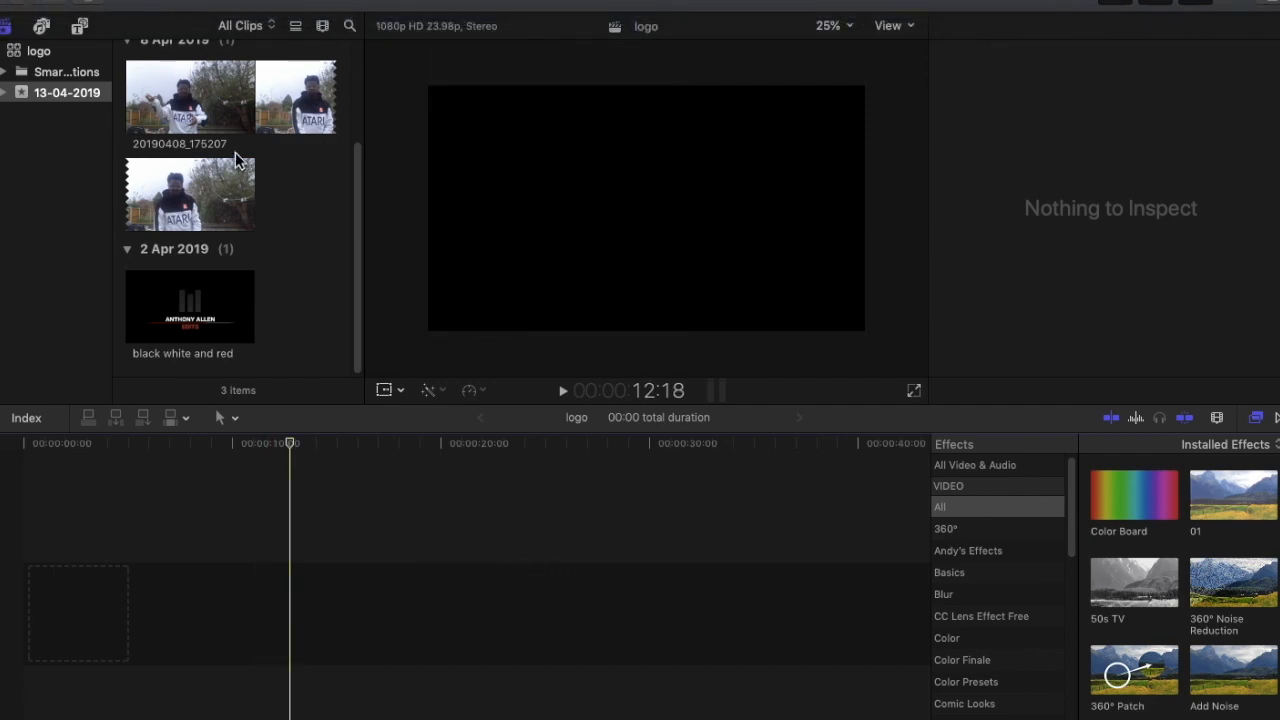
Add the 20190408_175207 clip to the timeline with 720p HD, 1280x720, 30p project settings, and set the viewer zoom to 50%.
left_click(197, 113)
key("super+4")
left_click_drag(185, 112, 134, 569)
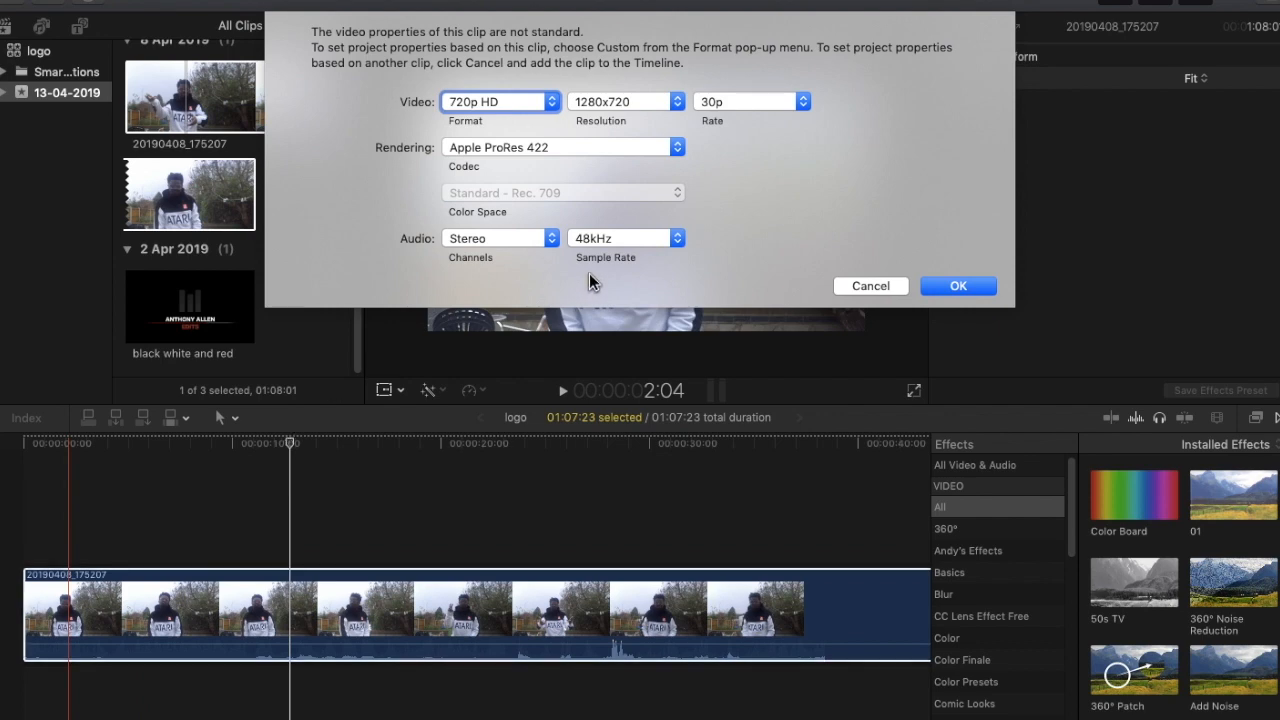
left_click(960, 284)
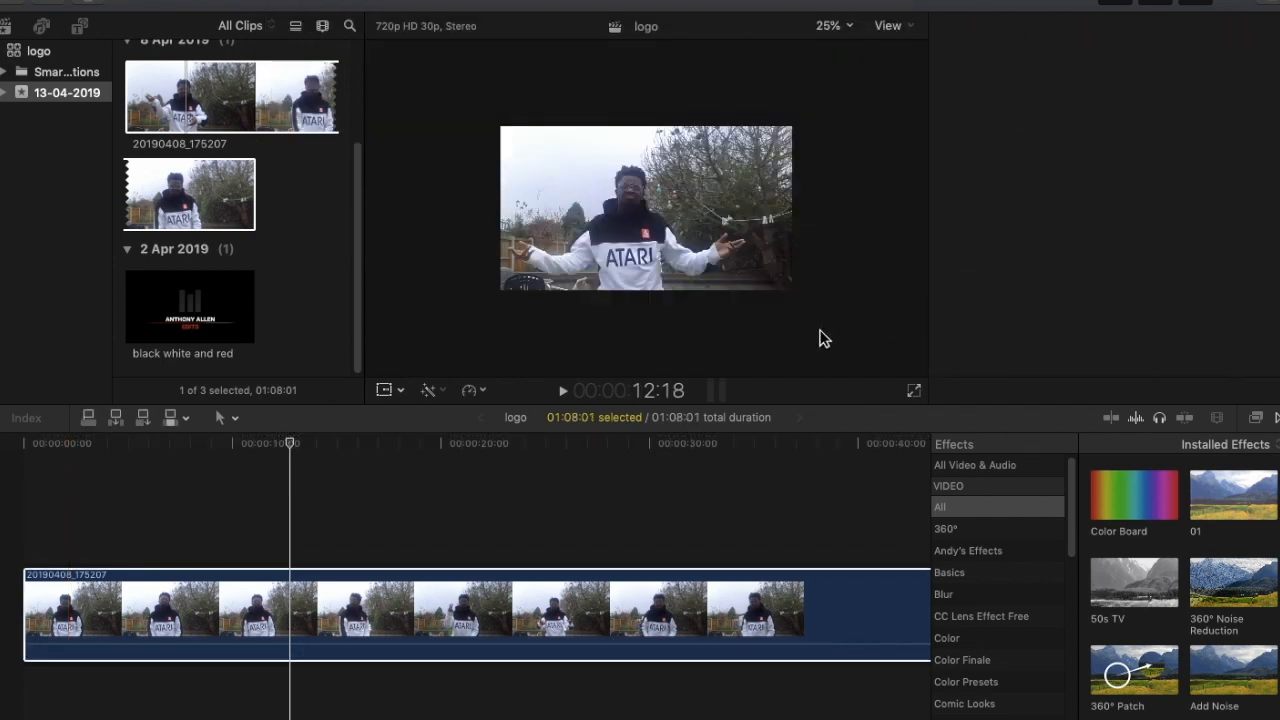
left_click(850, 28)
left_click(843, 119)
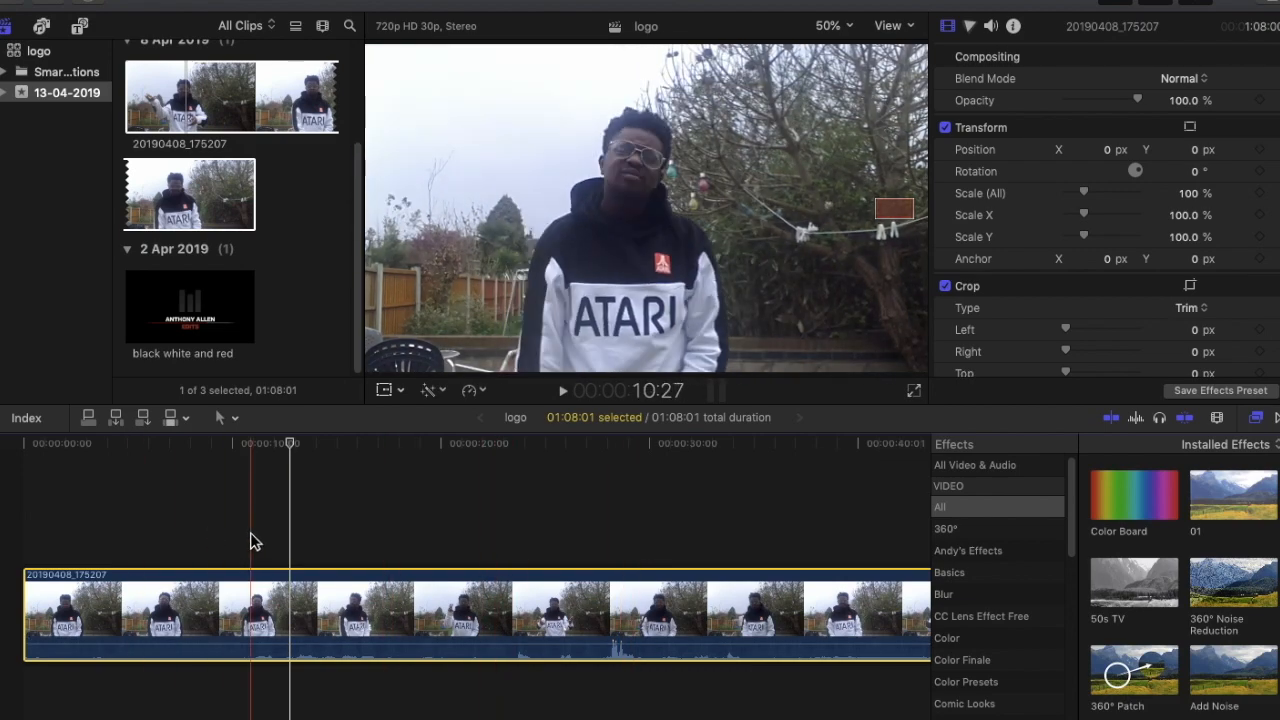
Play the timeline clip from the start and lower its audio level all the way to silence.
left_click(24, 456)
key("space")
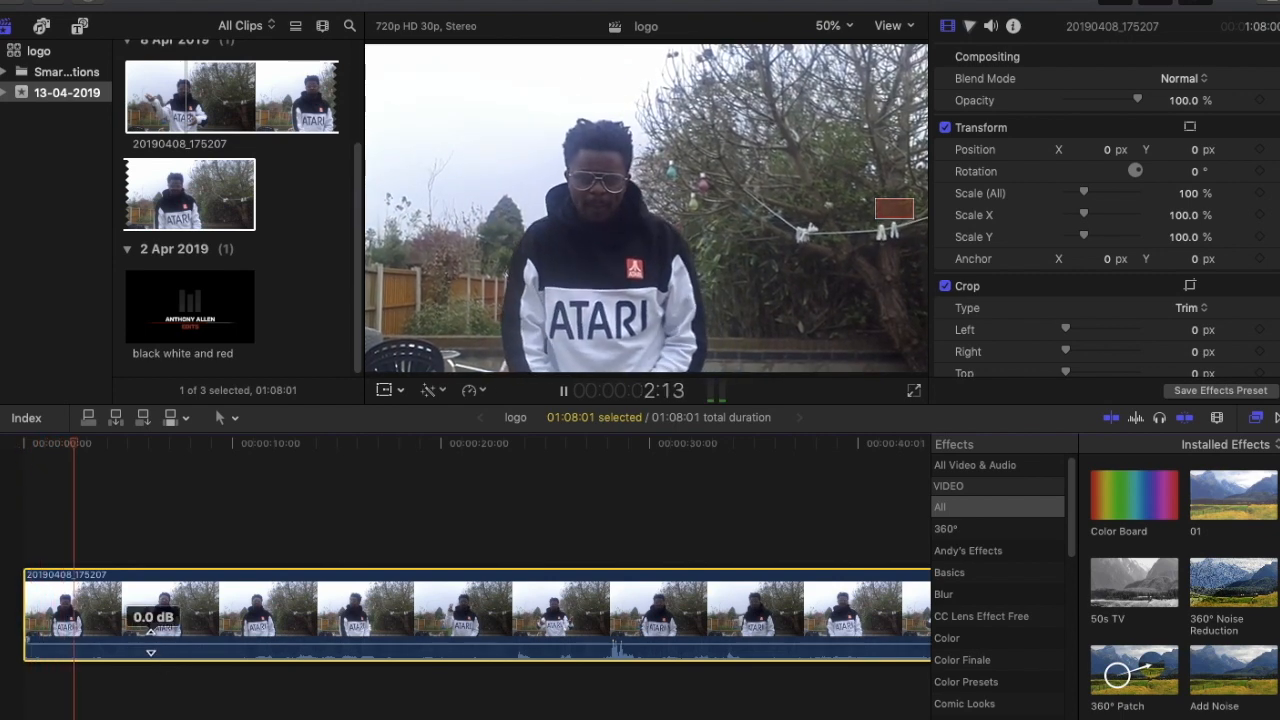
left_click_drag(151, 643, 151, 715)
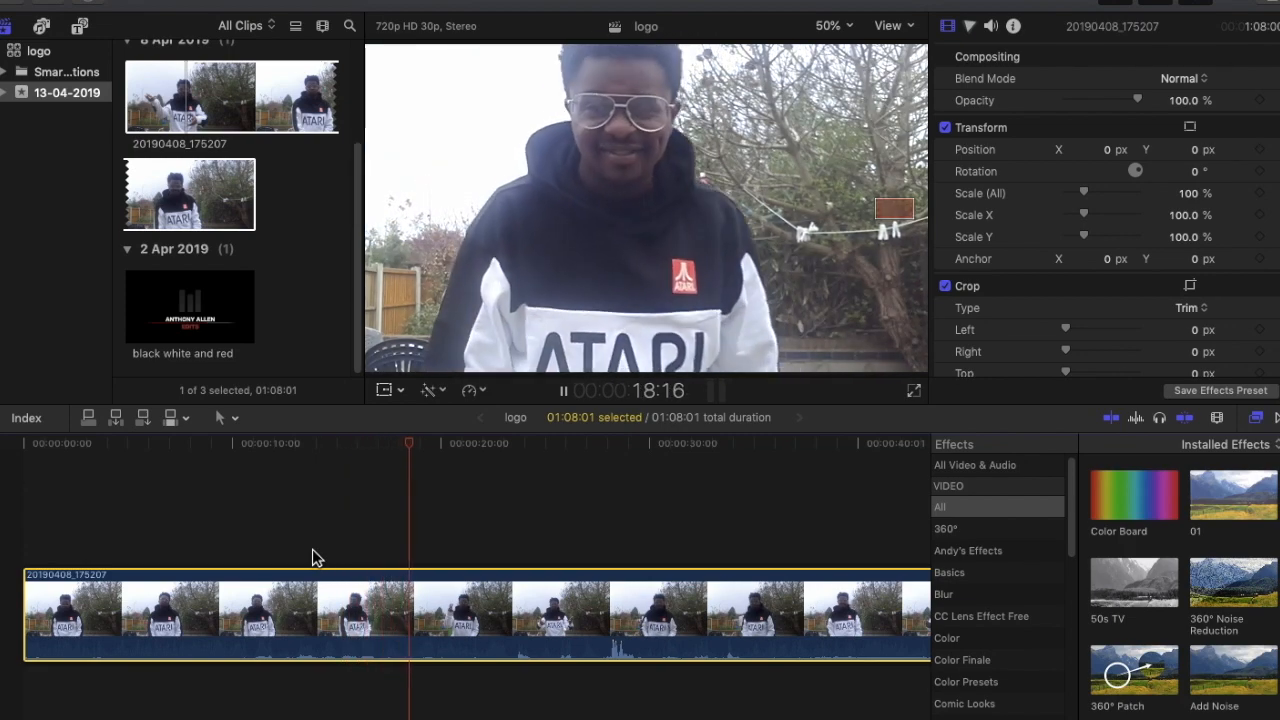
key("space")
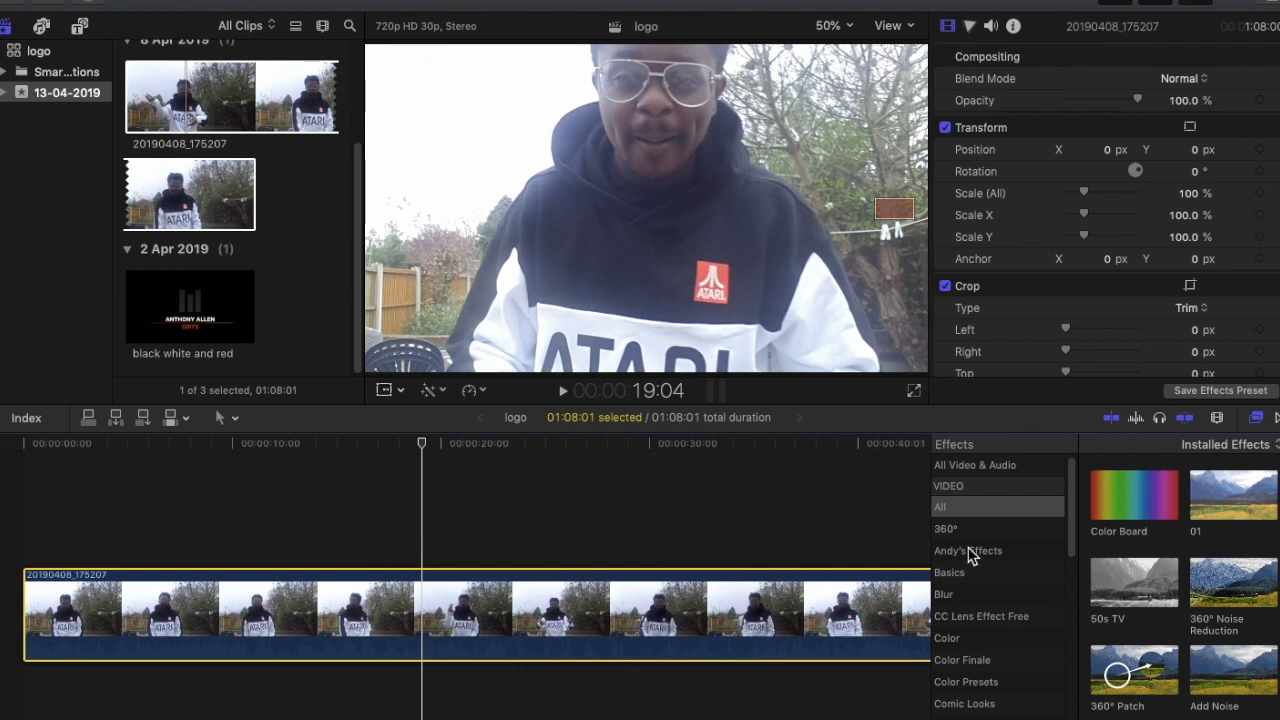
Apply the Colorize effect from the Color category to the timeline clip and set its Intensity to about 62.29.
left_click(962, 574)
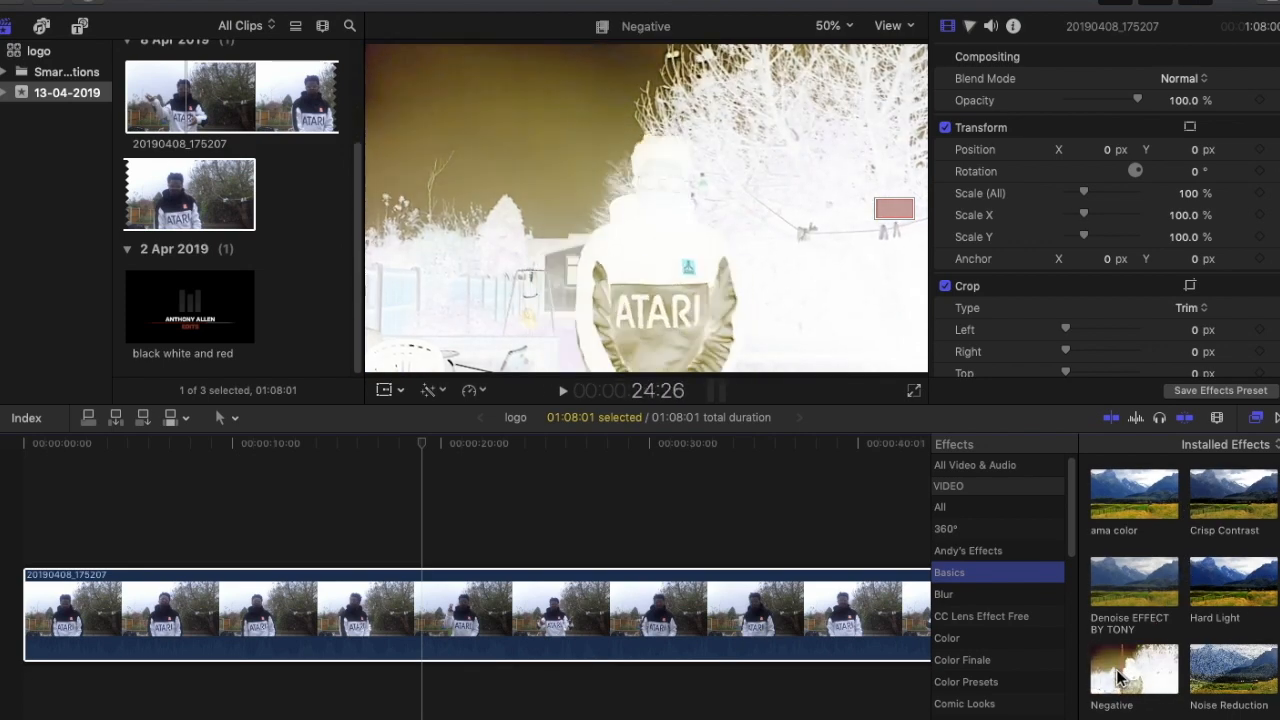
scroll(1188, 680, "down", 3)
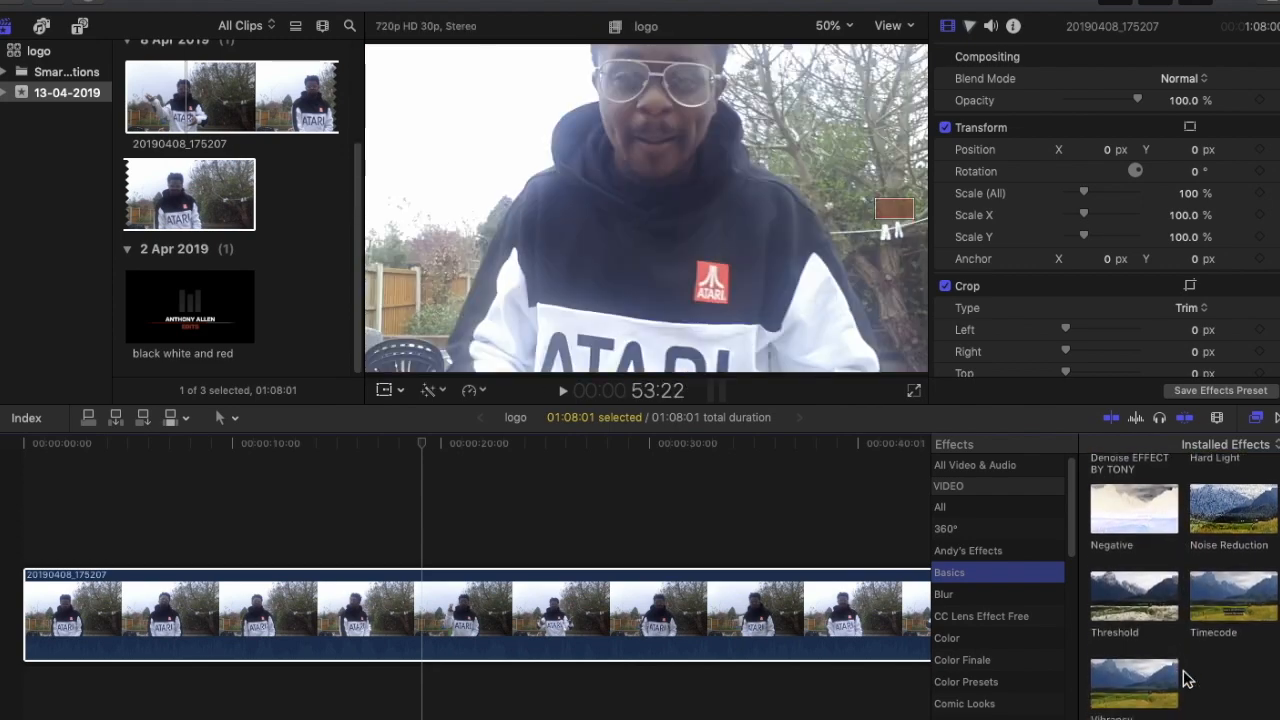
scroll(1187, 679, "up", 1)
left_click(957, 638)
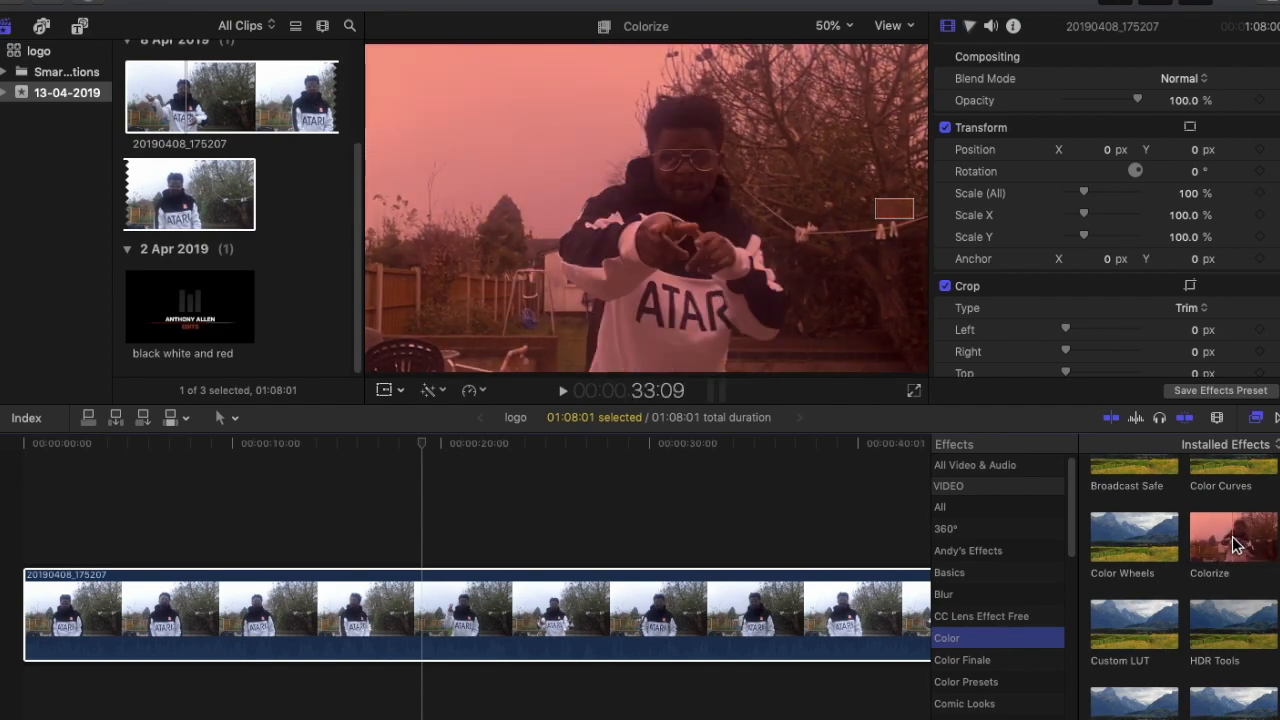
left_click_drag(1236, 545, 571, 620)
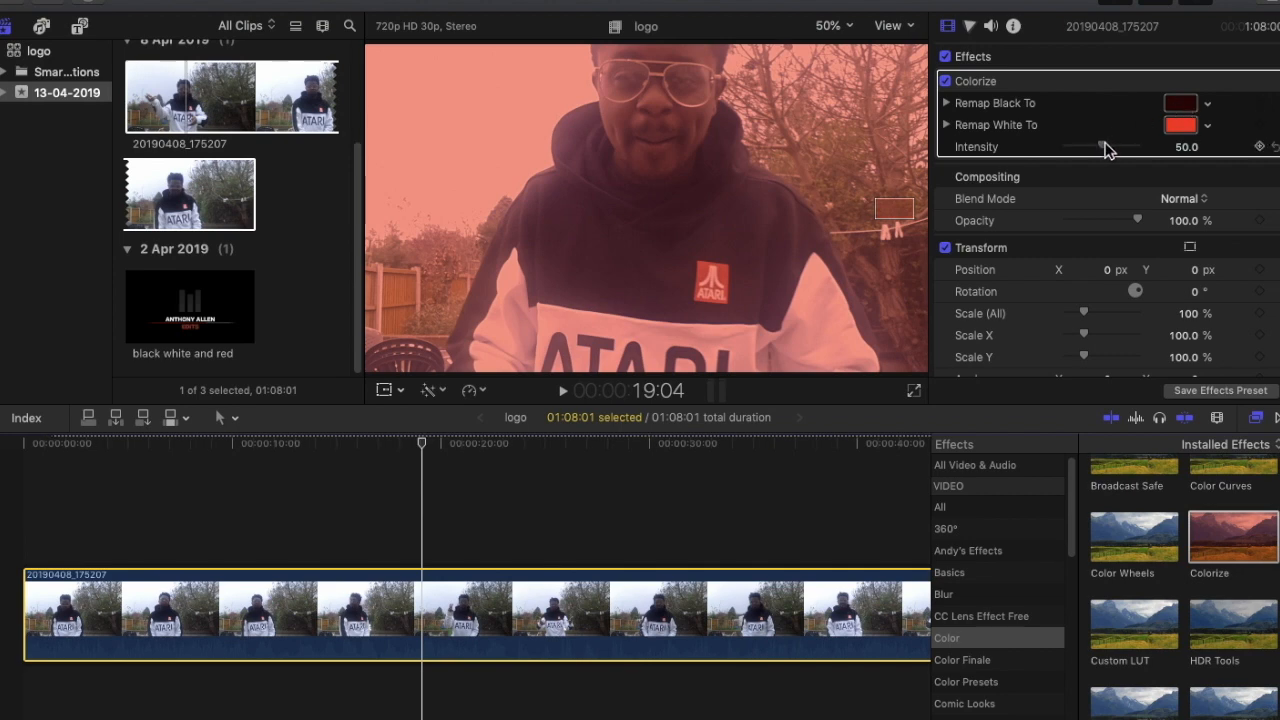
mouse_move(1108, 151)
left_mouse_down()
mouse_move(1128, 143)
mouse_move(1121, 161)
left_mouse_up()
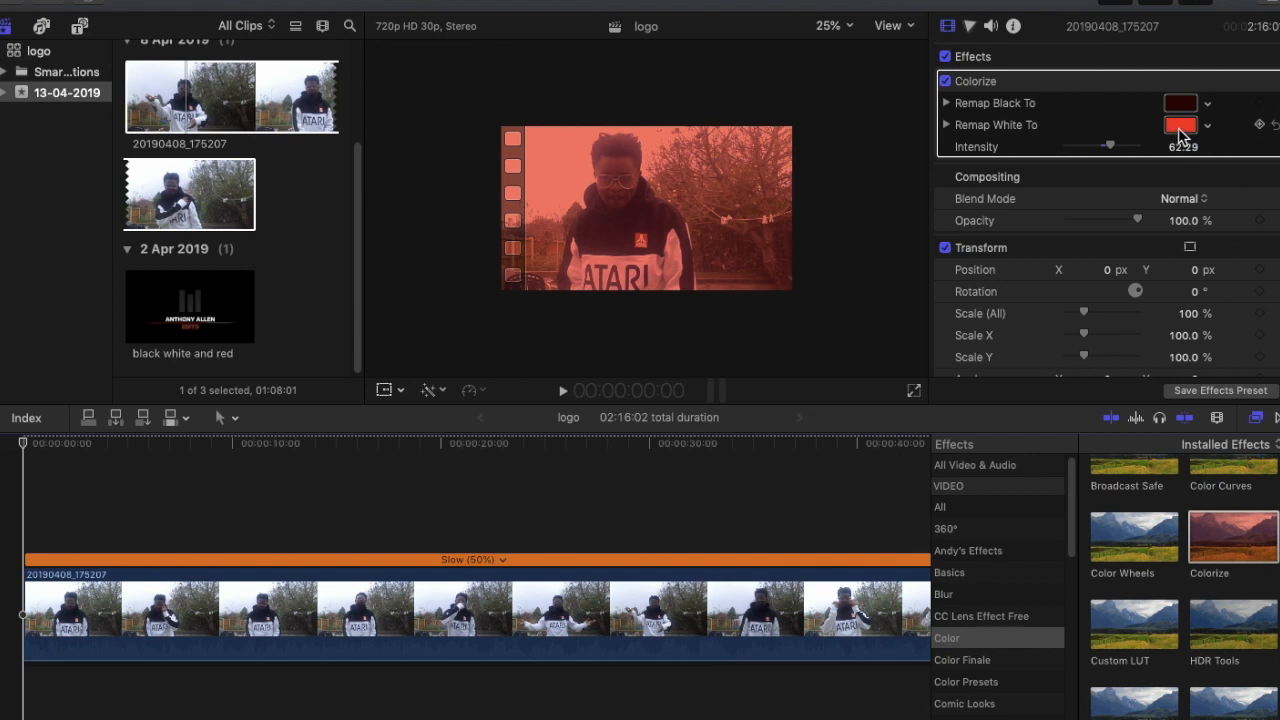
Brighten Colorize's Remap Black To dark red slightly and shift Remap White To toward a pinker red at full brightness.
left_click(1180, 105)
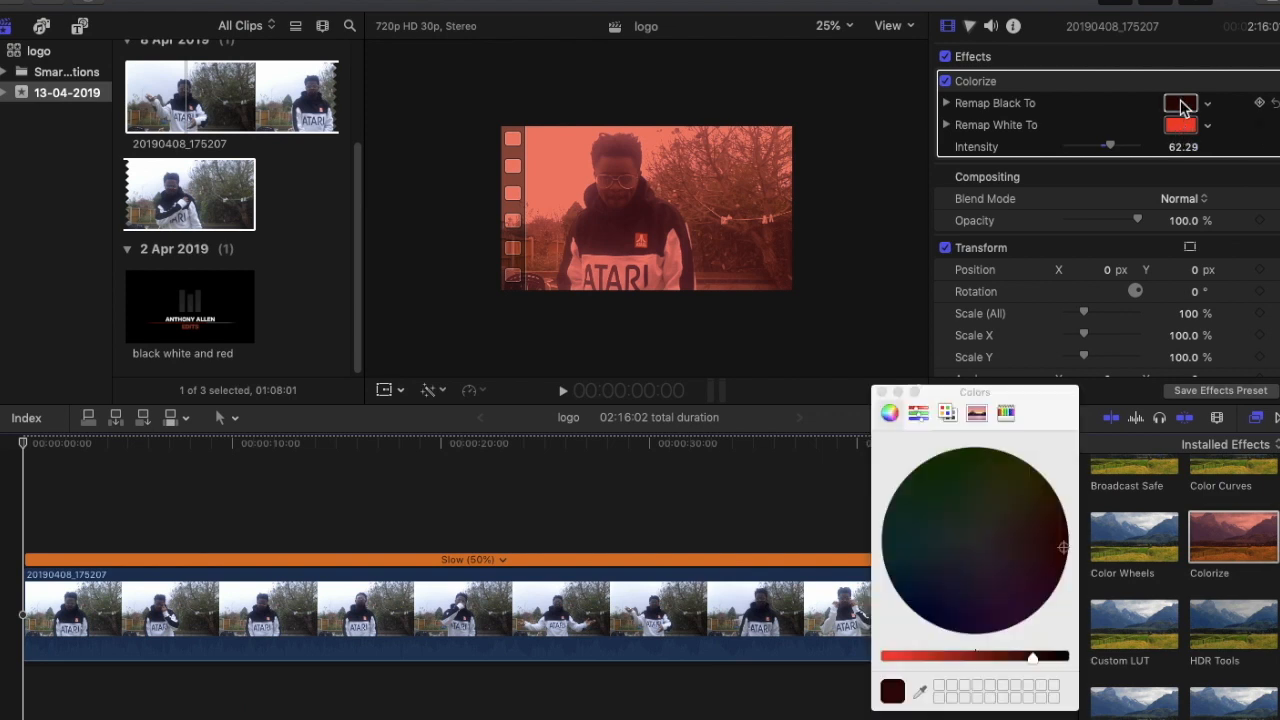
left_click_drag(1033, 662, 1008, 688)
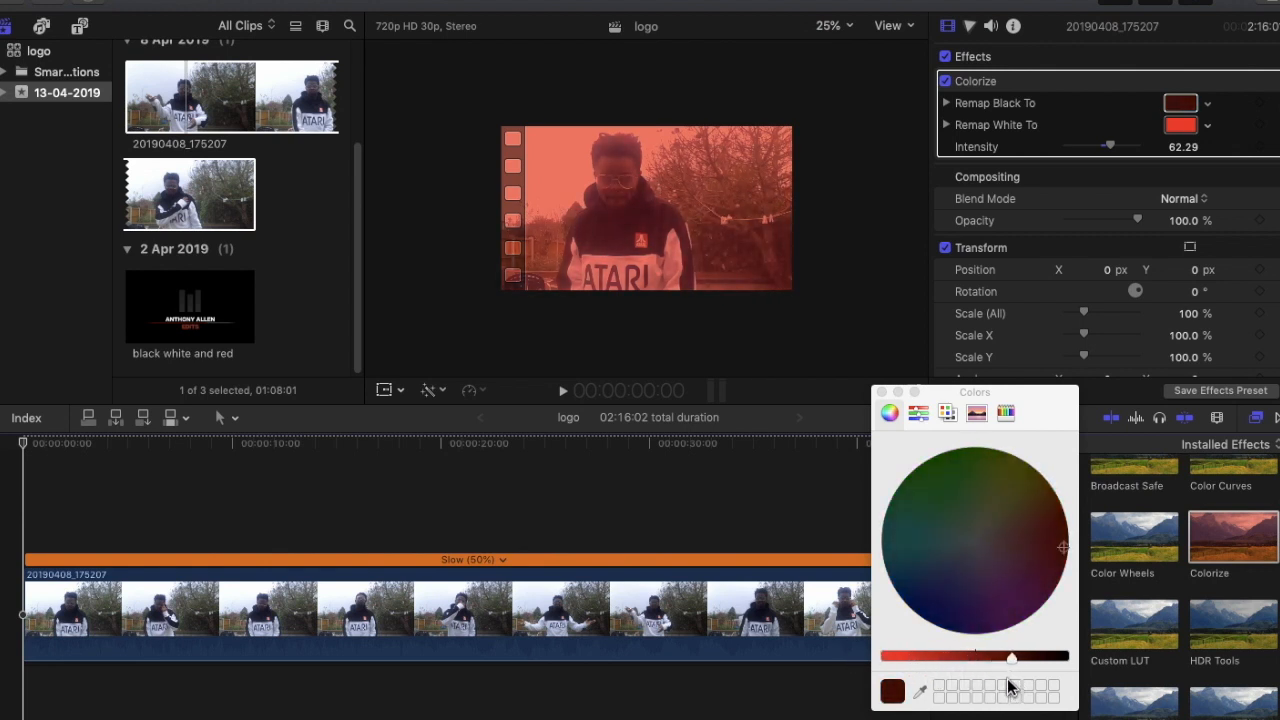
left_click(1183, 124)
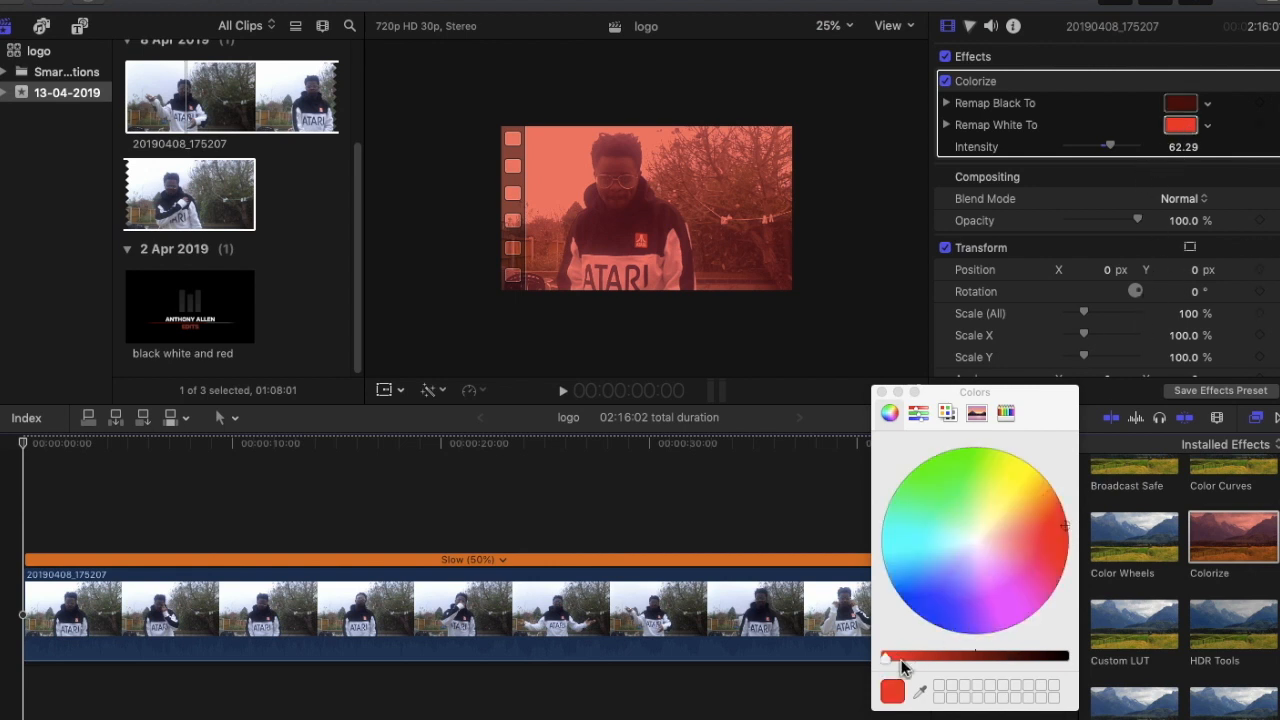
left_click_drag(901, 668, 869, 660)
left_click(1030, 542)
left_click_drag(1030, 542, 1067, 553)
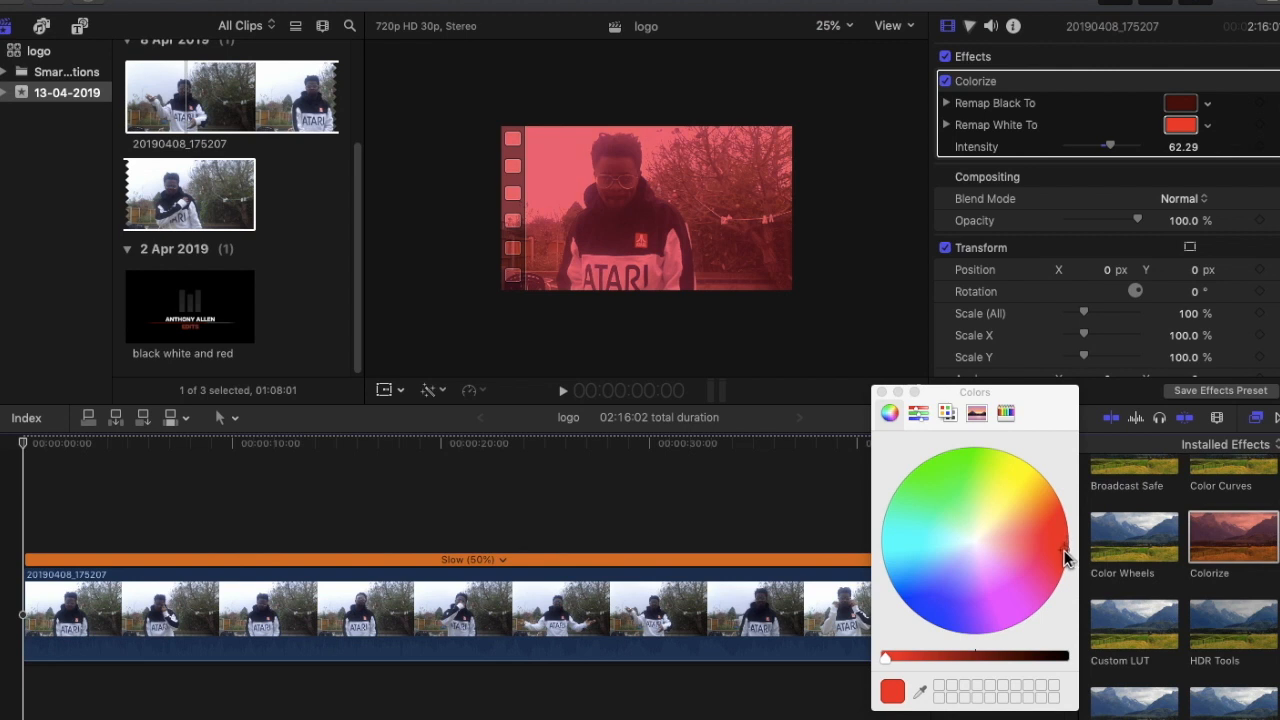
Darken Colorize's Remap Black To colour and fine-tune Remap White To back toward pure red.
left_click(1183, 105)
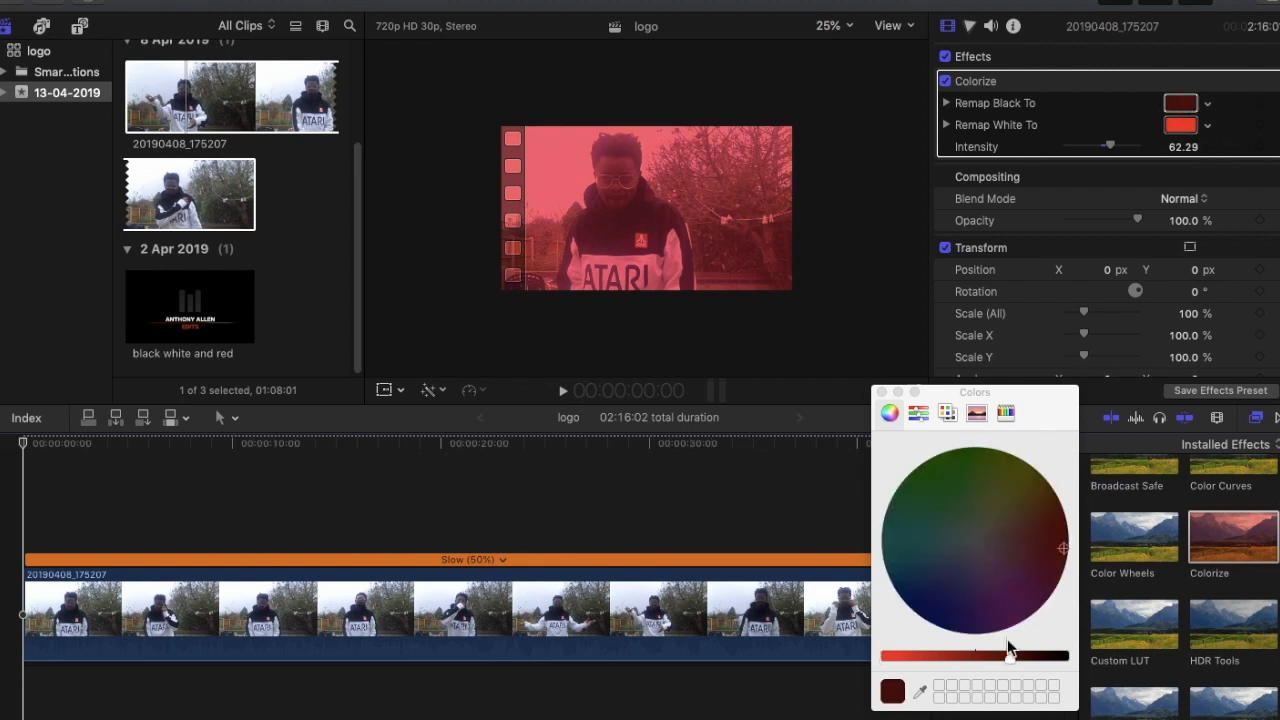
left_click_drag(1009, 656, 1020, 665)
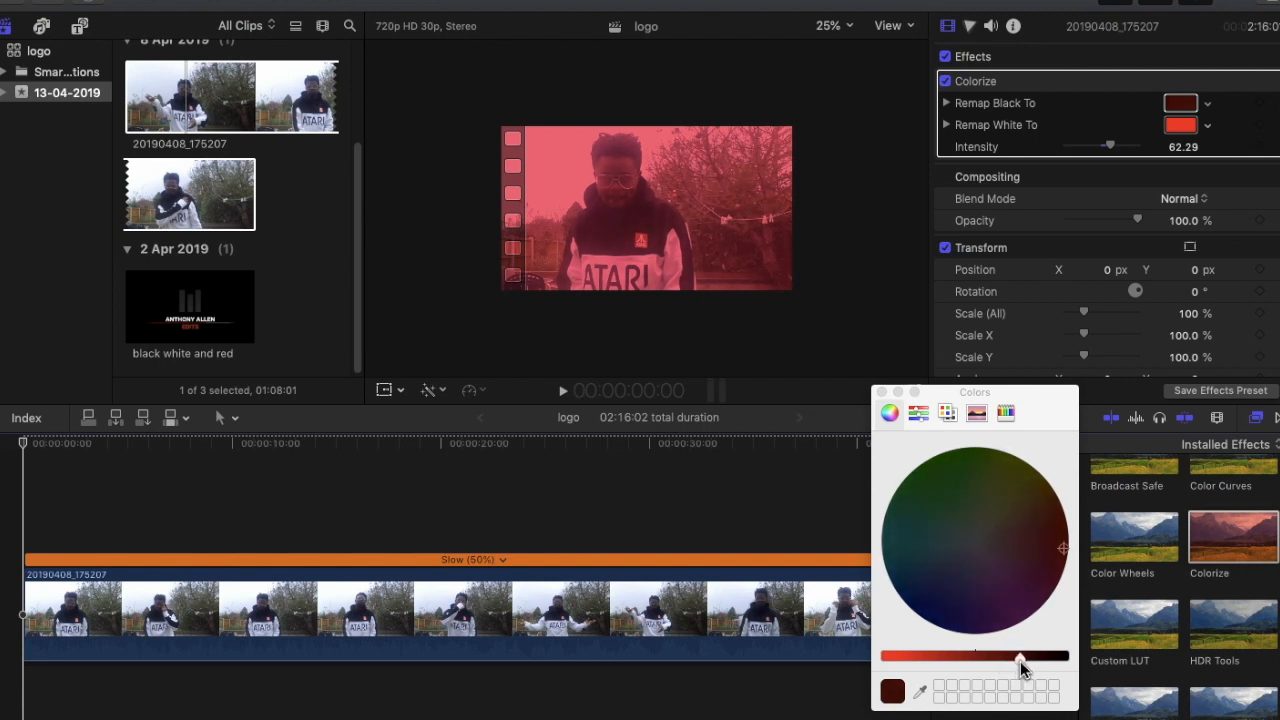
left_click(1182, 126)
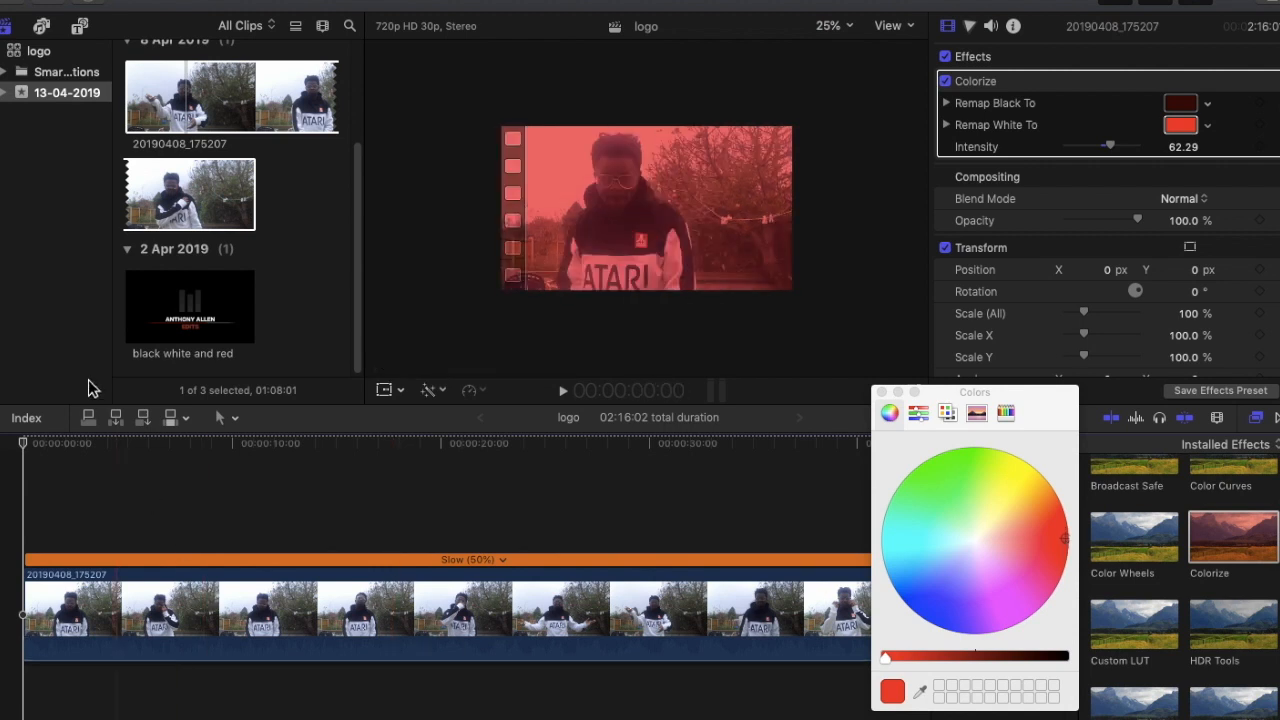
Play the first few seconds of the colorized clip to preview the red look.
key("space")
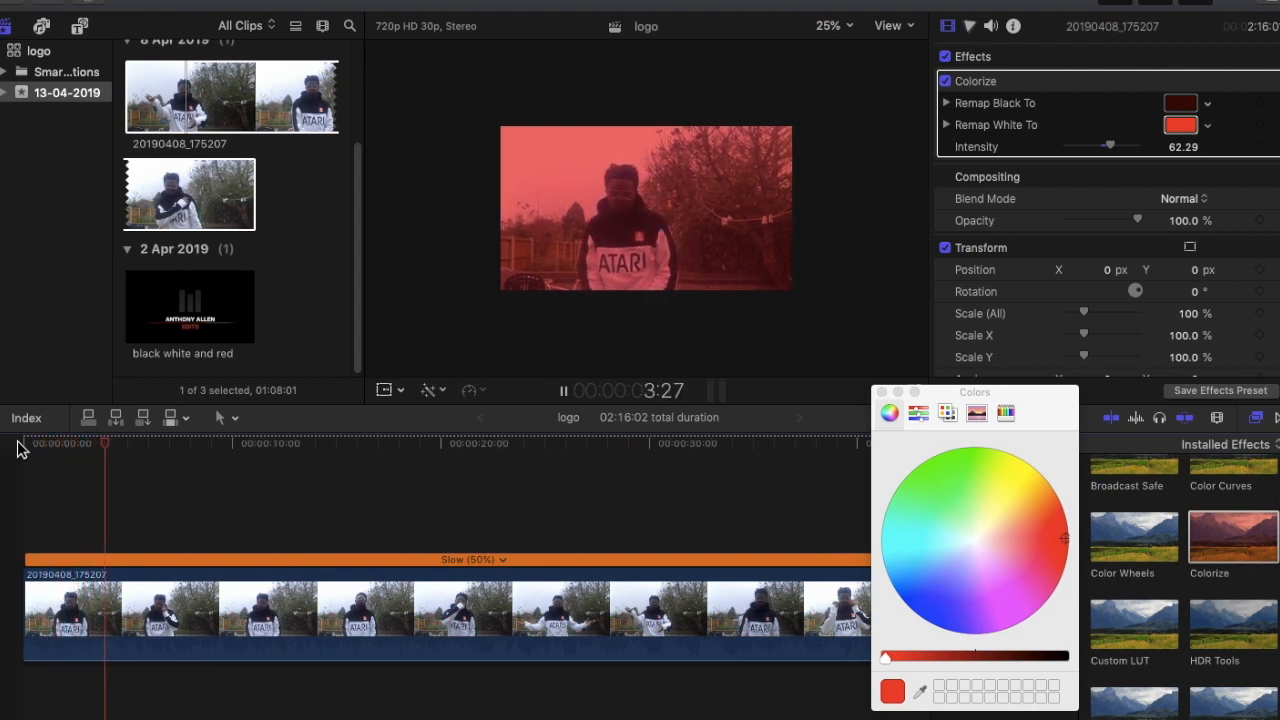
key("space")
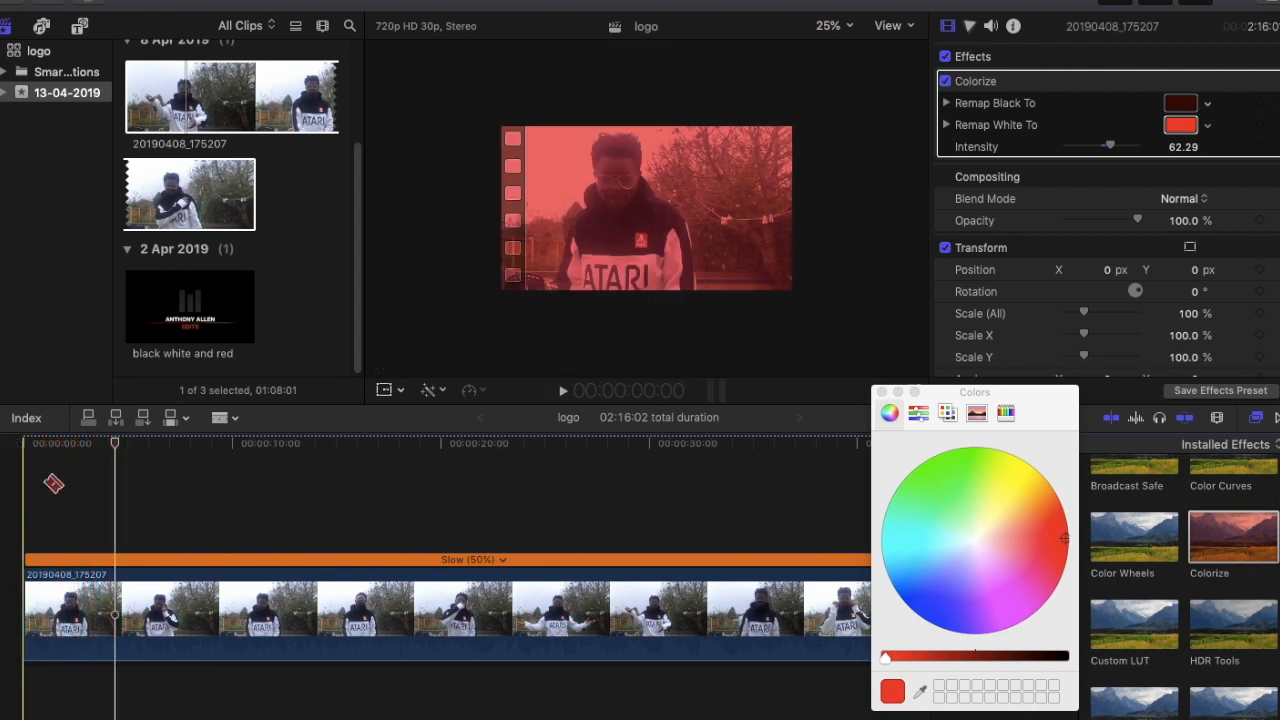
Cut the timeline clip at 4:13 and at about 48 seconds, and delete the section between the two cuts.
left_click(116, 621)
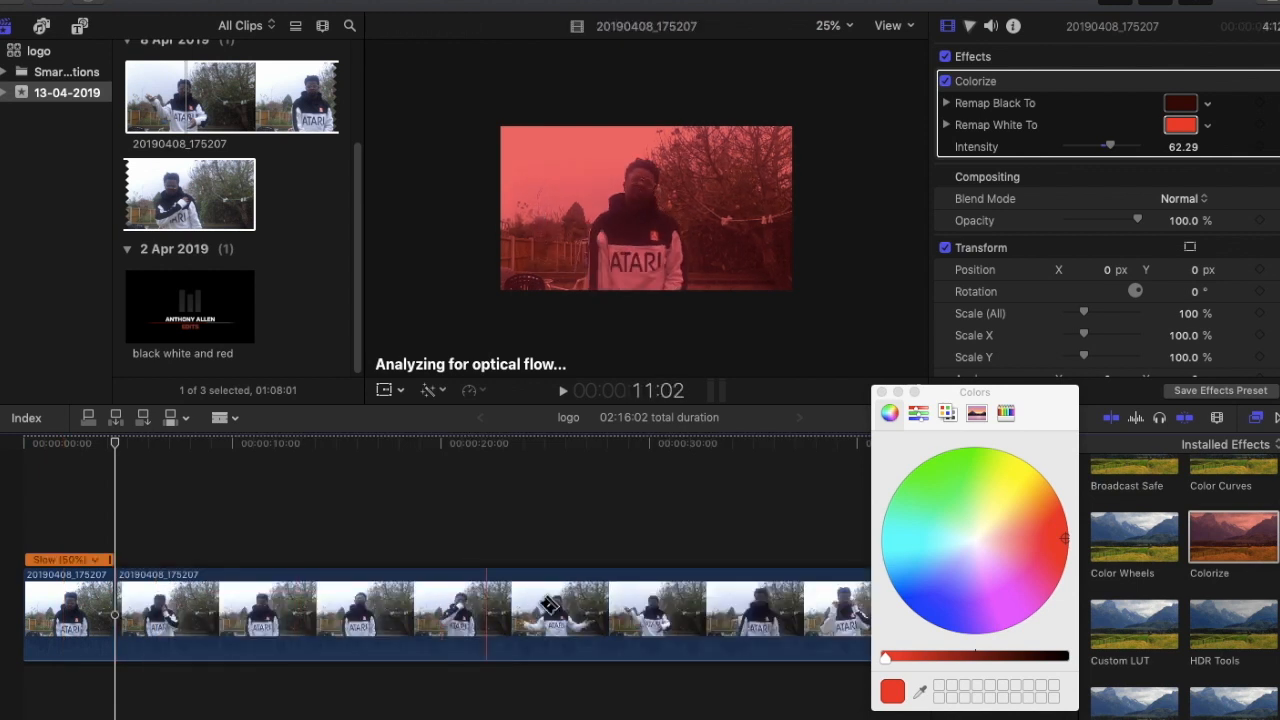
scroll(686, 586, "right", 8)
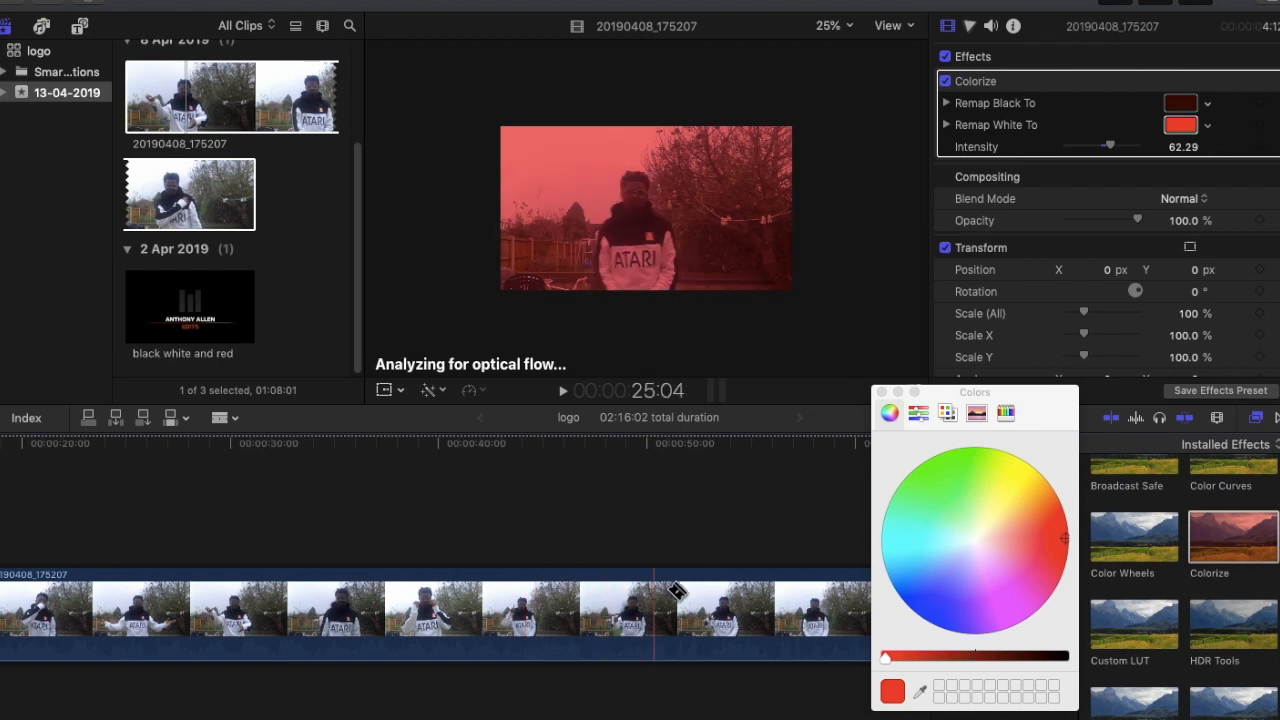
left_click(609, 596)
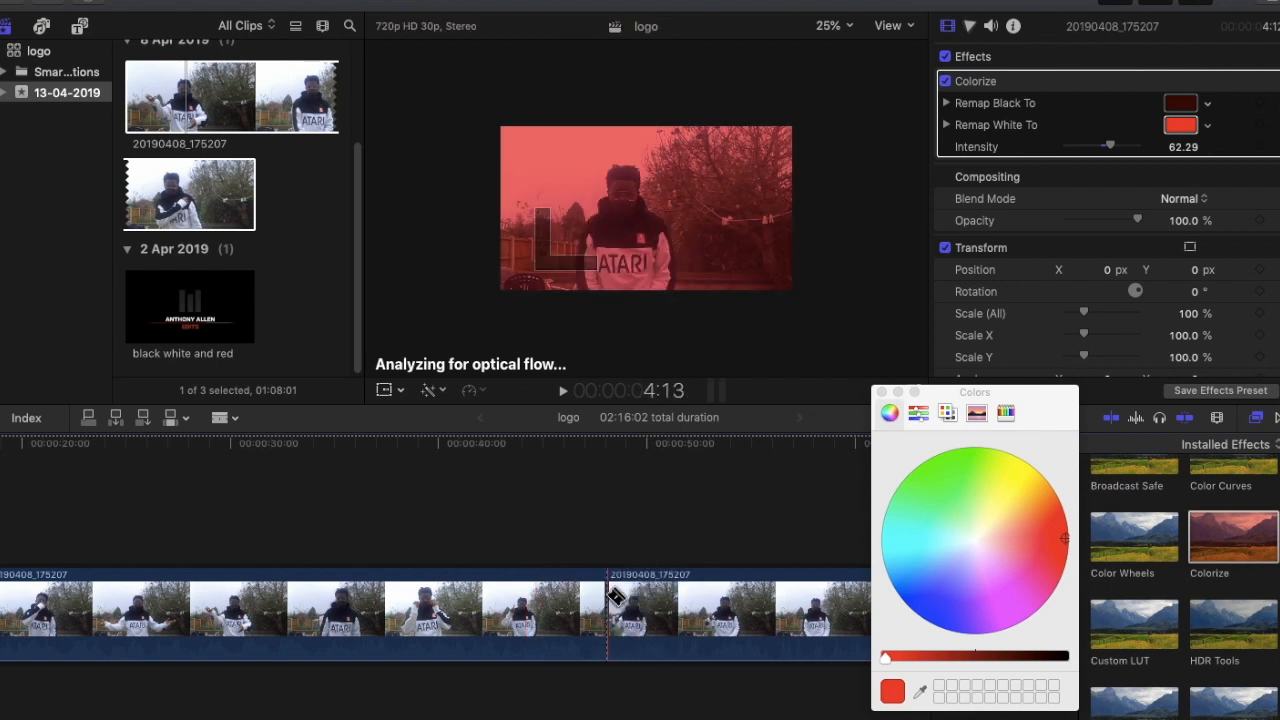
left_click(390, 600)
key("Delete")
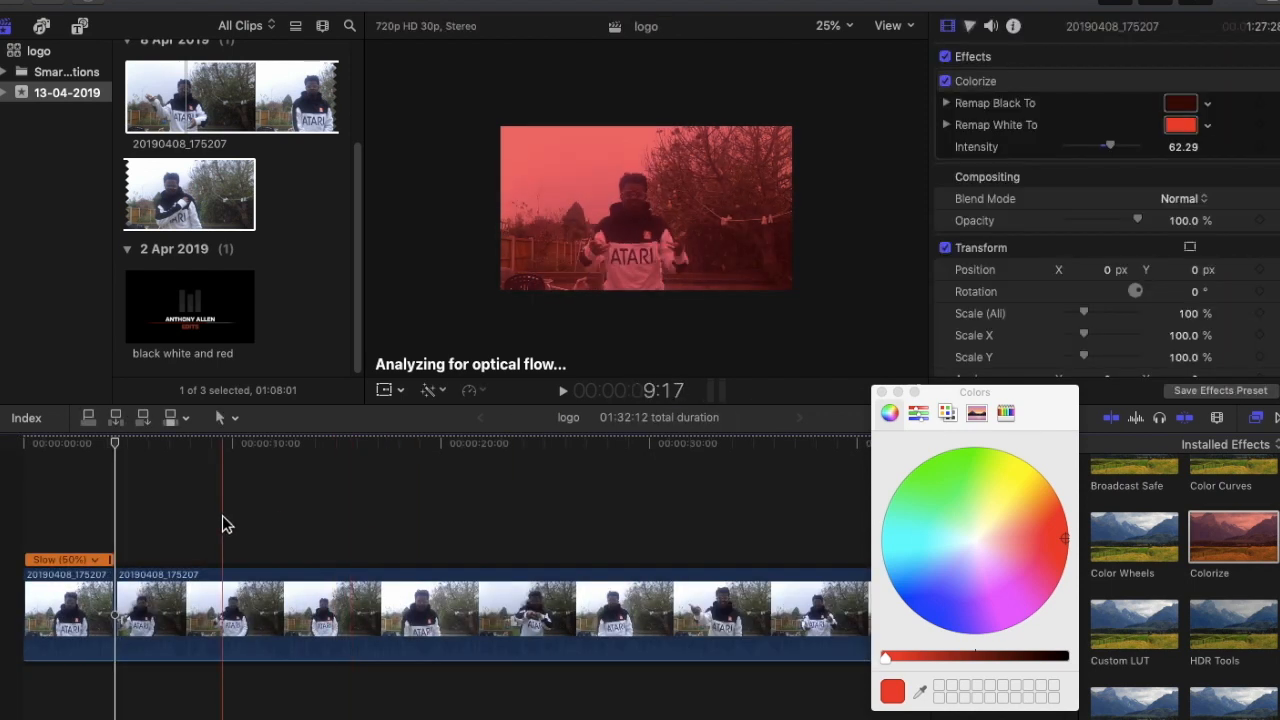
Scale the second timeline clip up to about 204% and play back across the cut to preview the zoom.
left_click(203, 596)
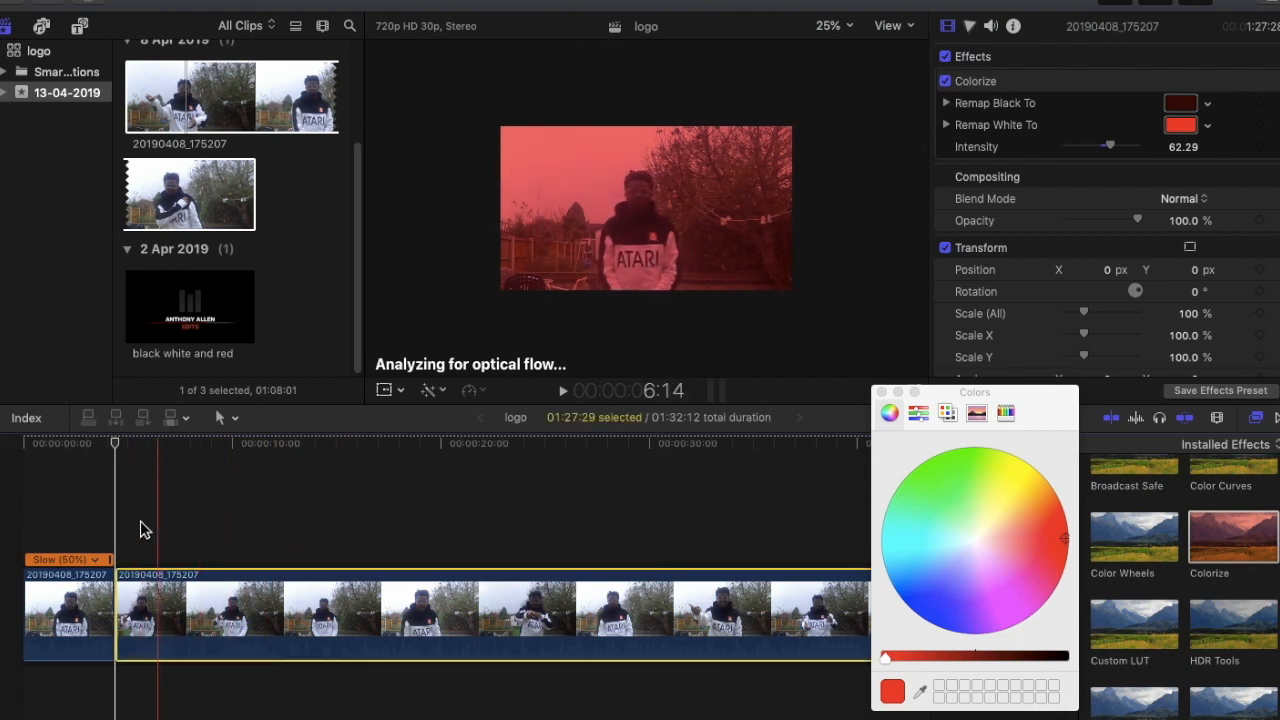
left_click(1190, 248)
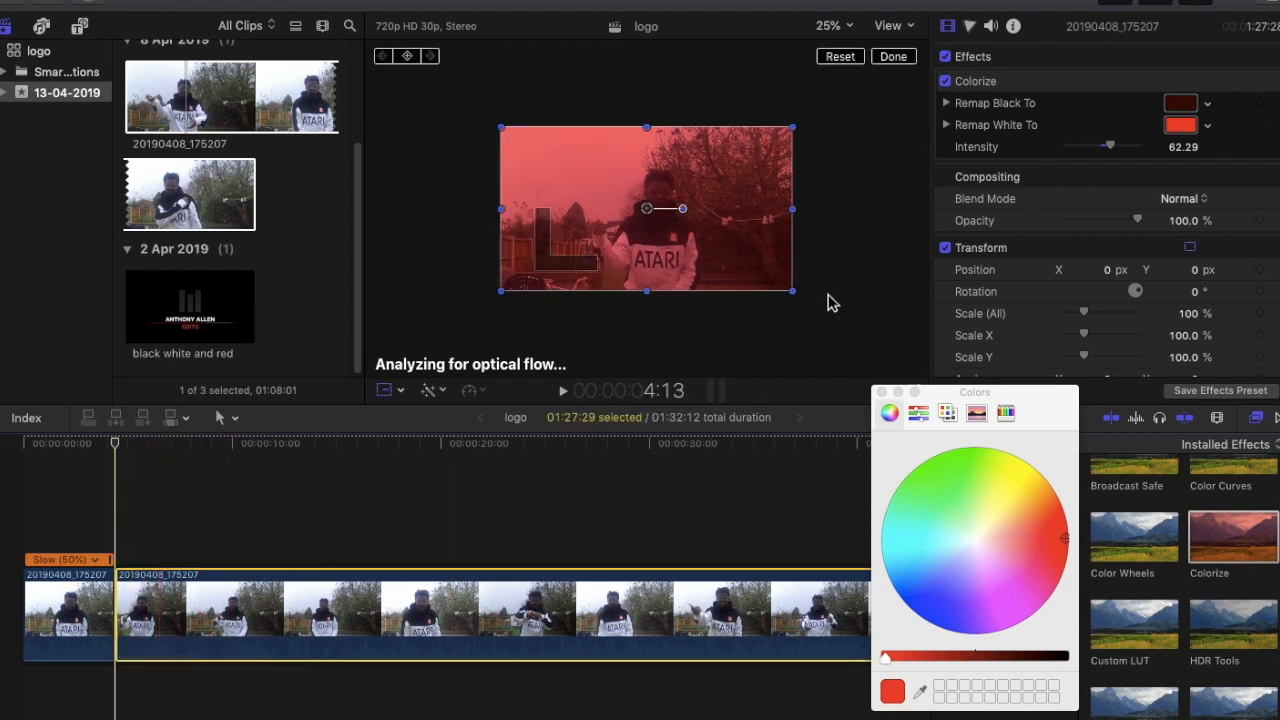
left_click_drag(791, 293, 858, 375)
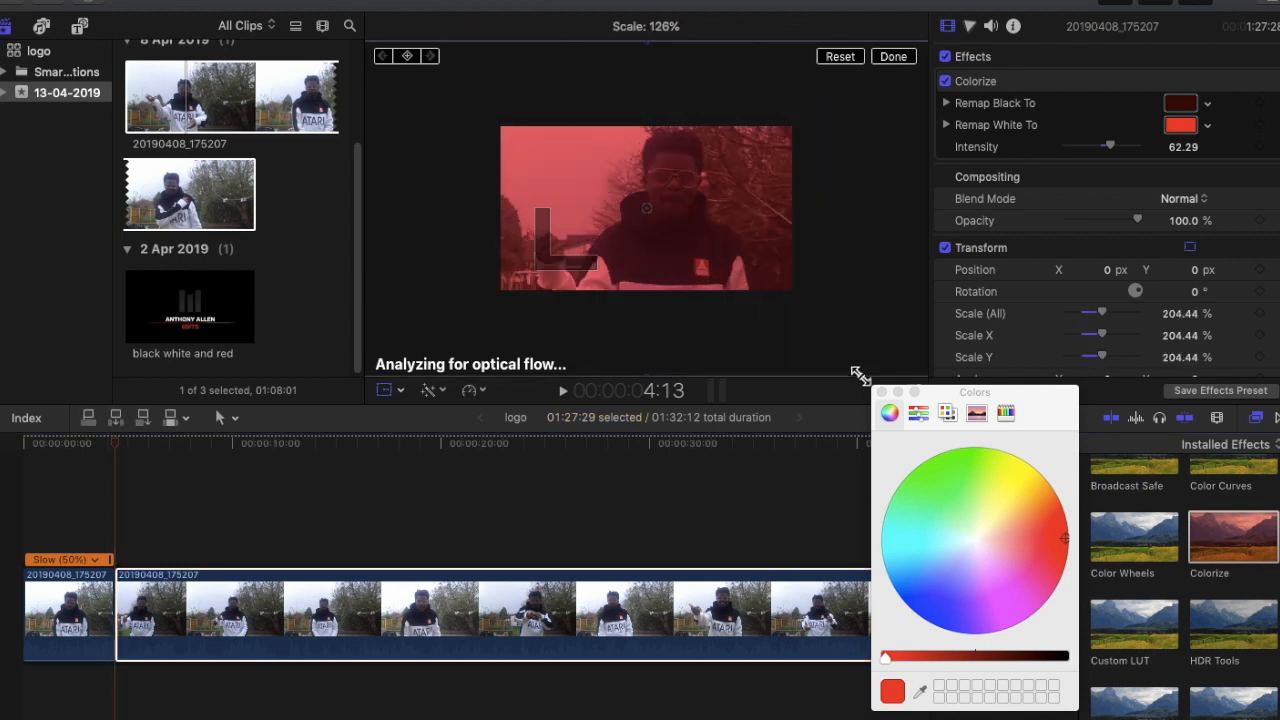
left_click(82, 448)
key("space")
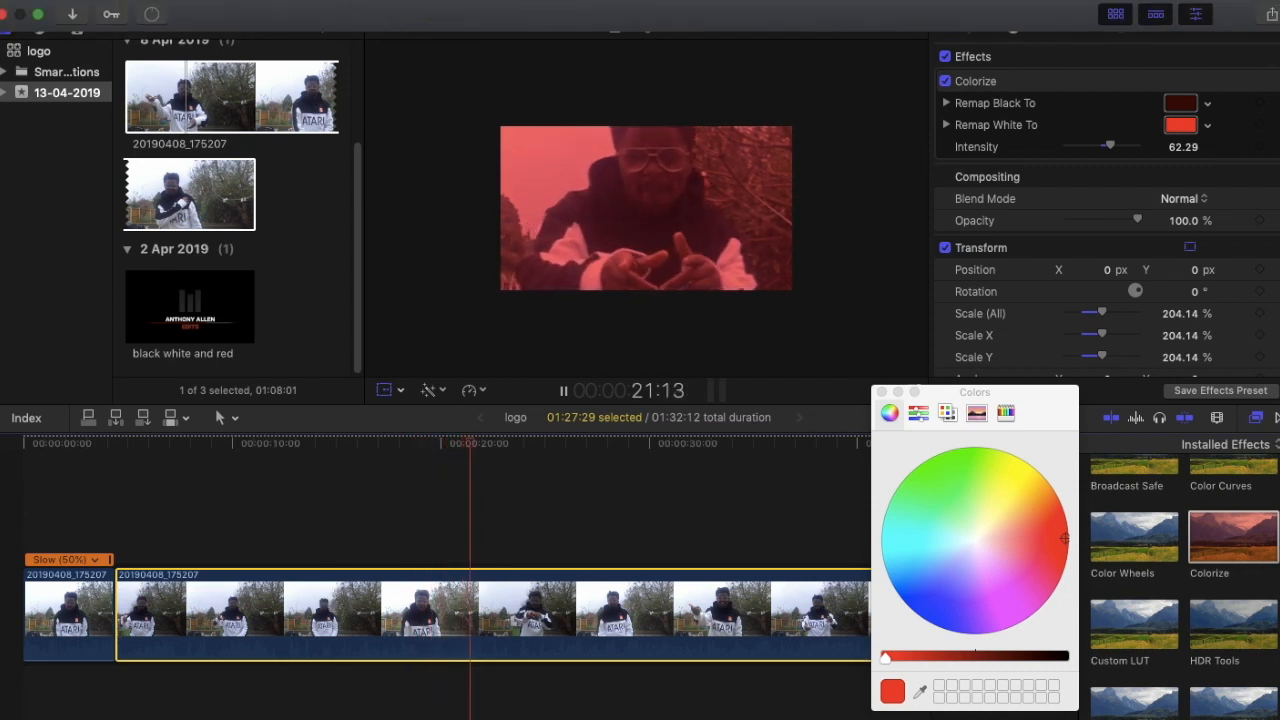
Retime the second timeline clip to Normal (100%) speed and replay the edit from the first clip.
left_click(357, 2)
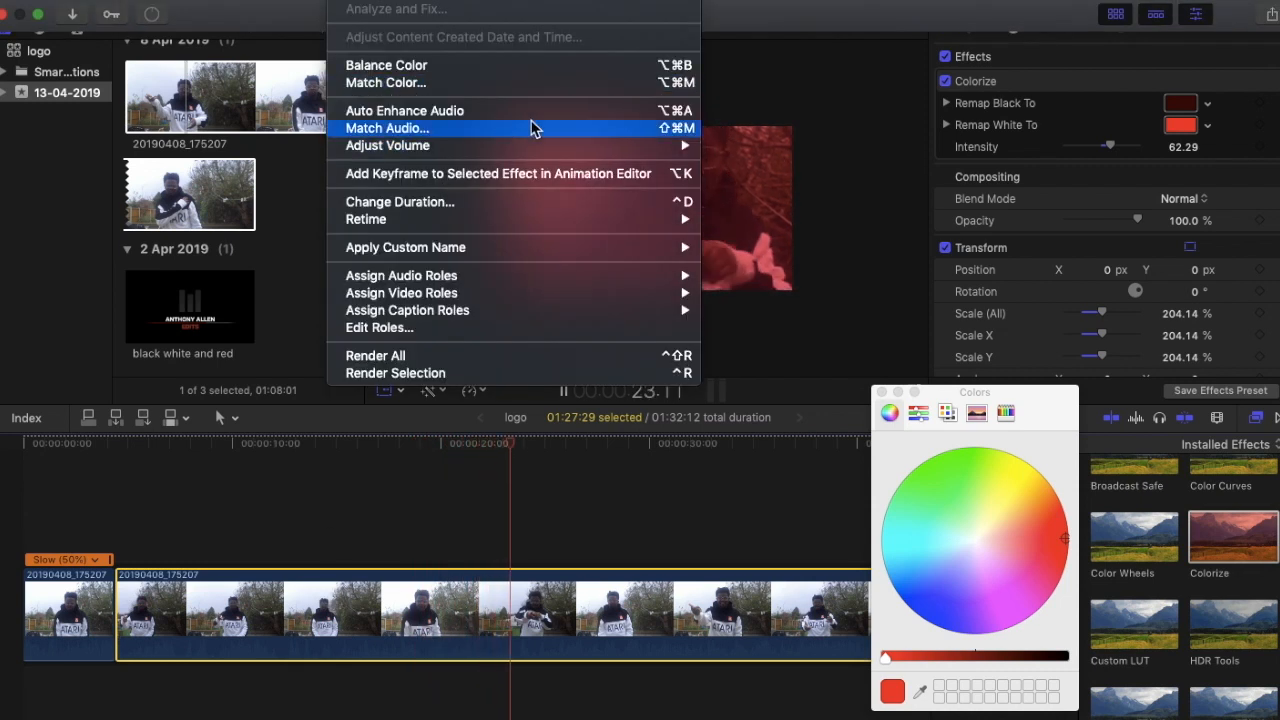
mouse_move(677, 223)
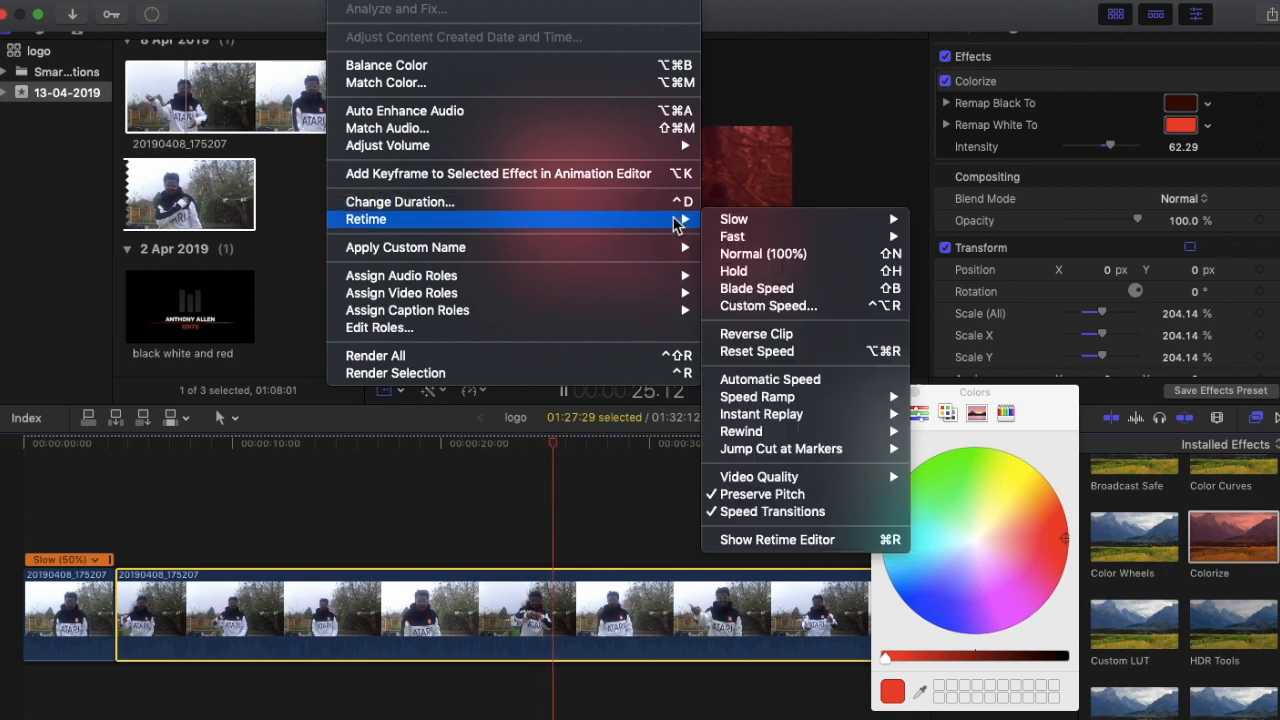
left_click(757, 254)
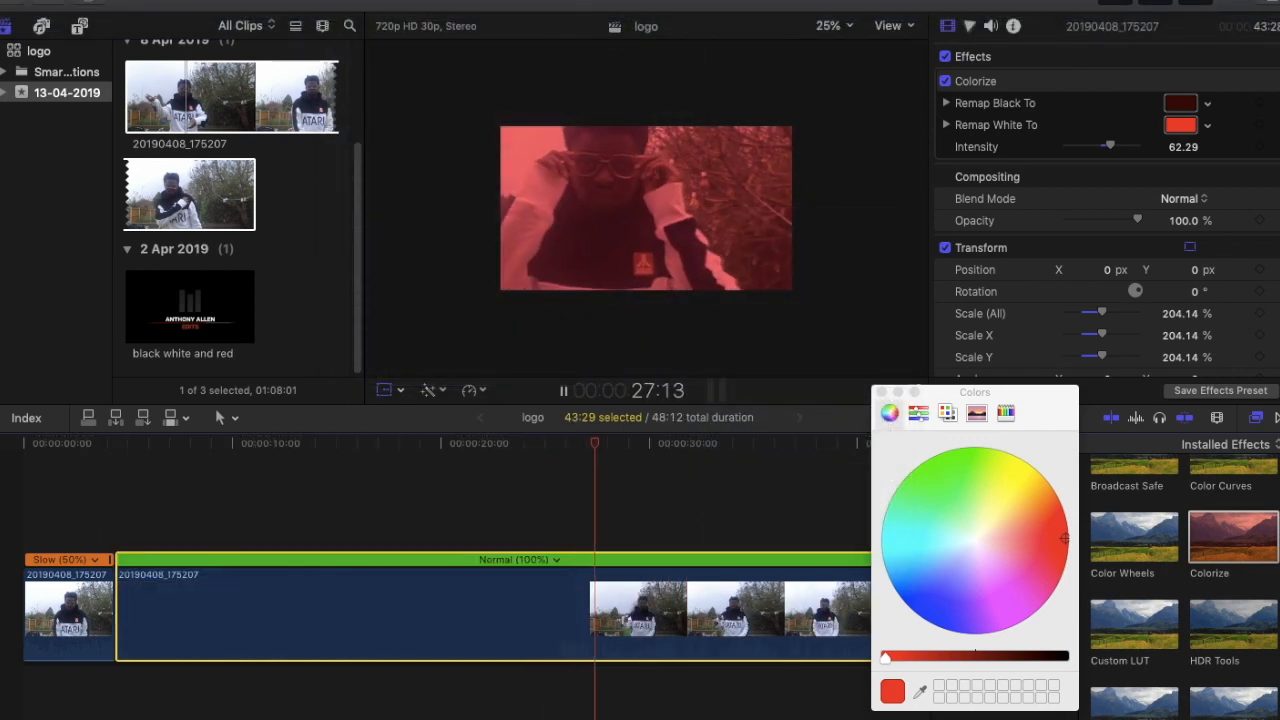
left_click(76, 500)
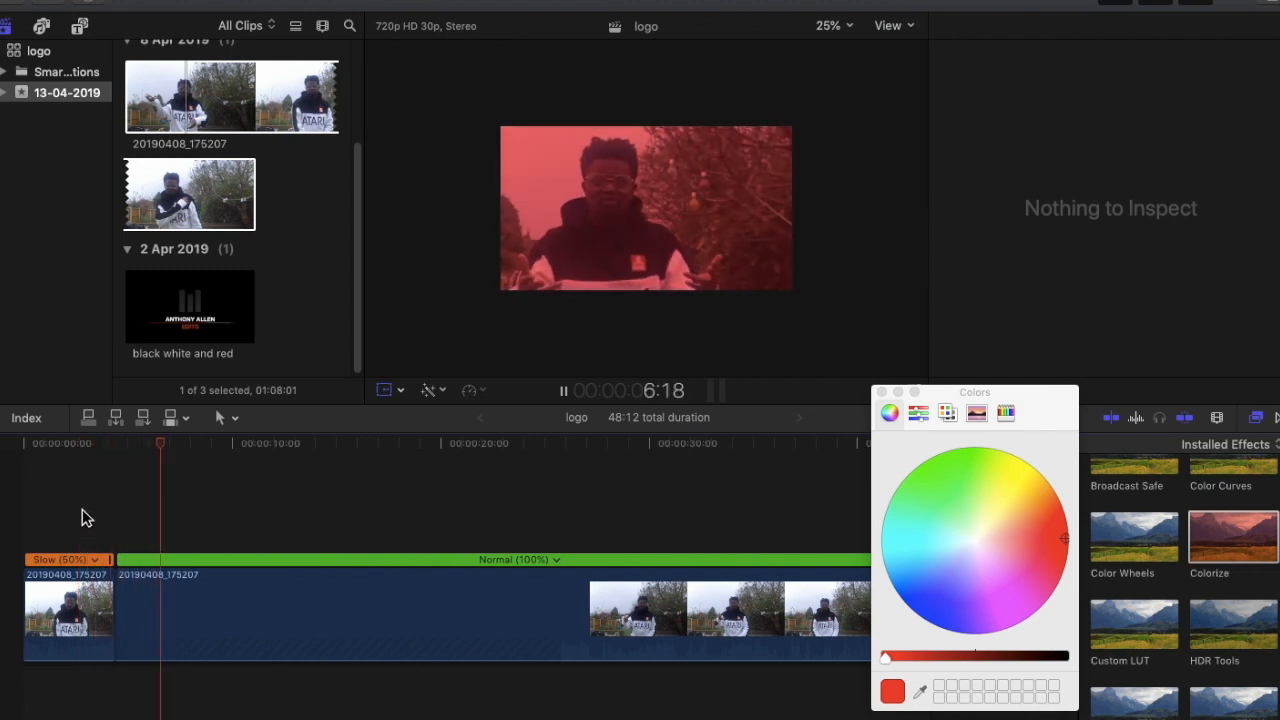
Stop playback, cut the second clip at 6:19, and turn off Transform on the section after the cut.
key("space")
key("b")
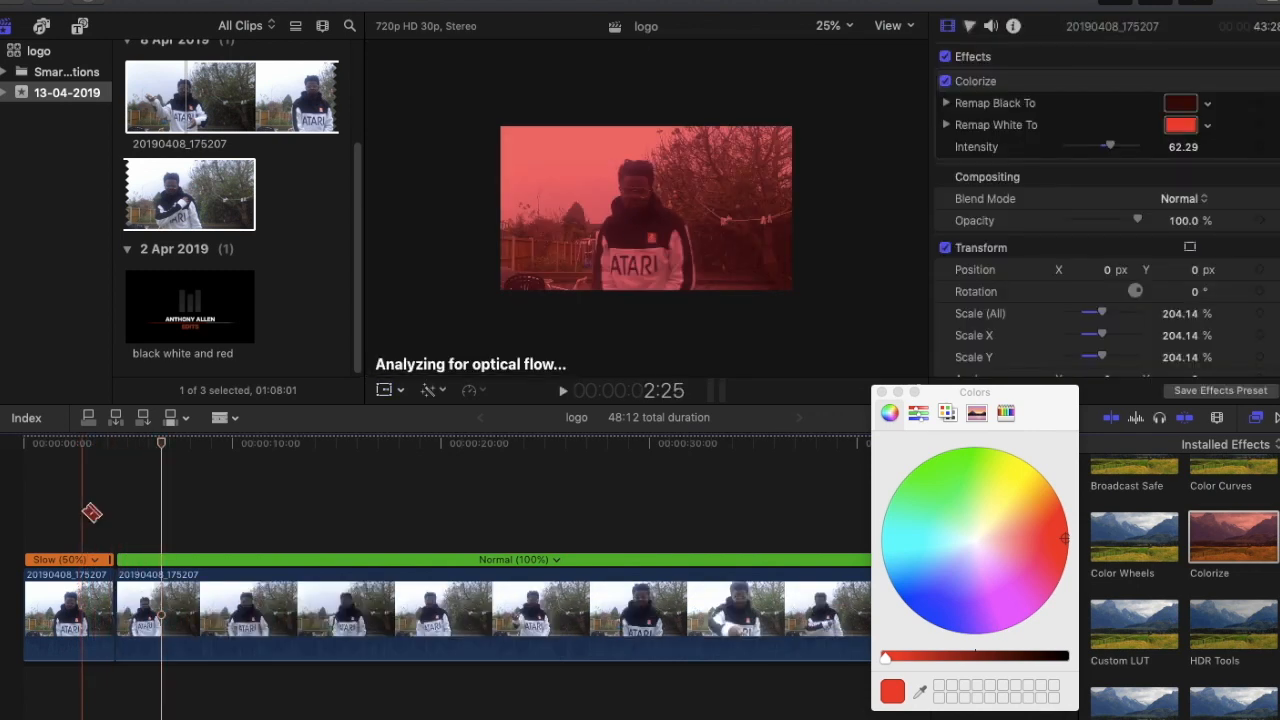
left_click(170, 636)
key("a")
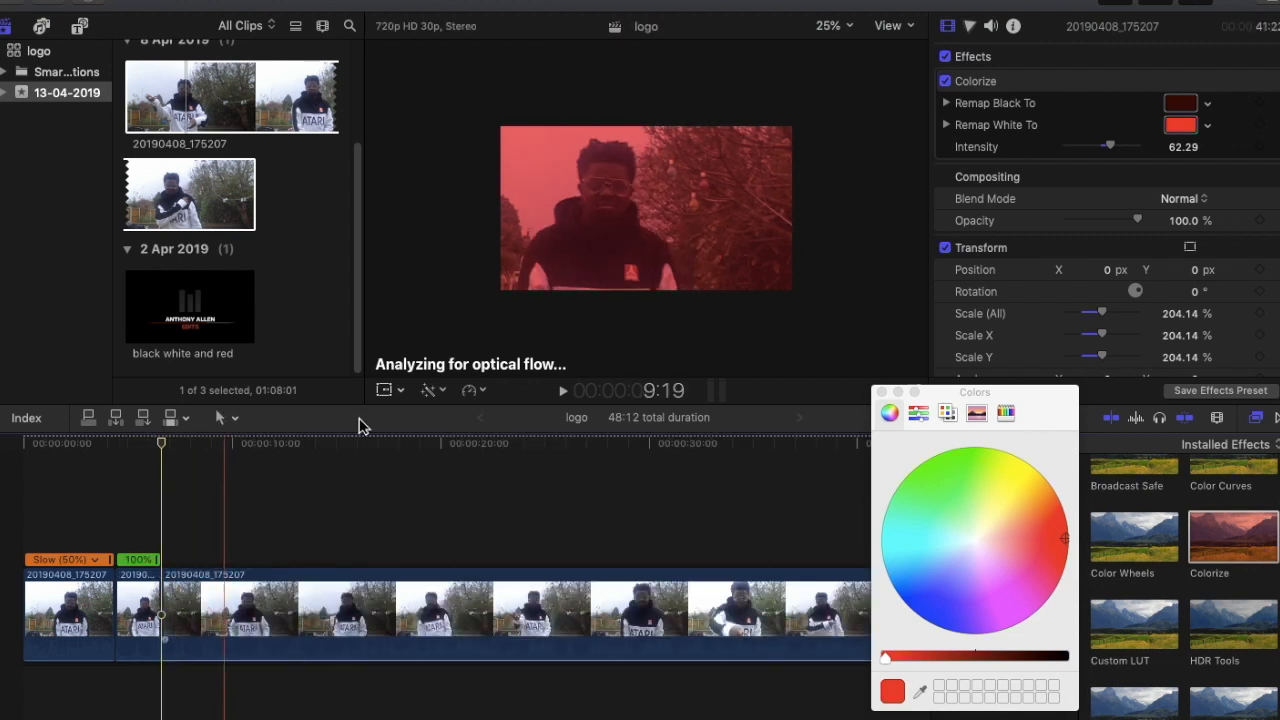
left_click(226, 612)
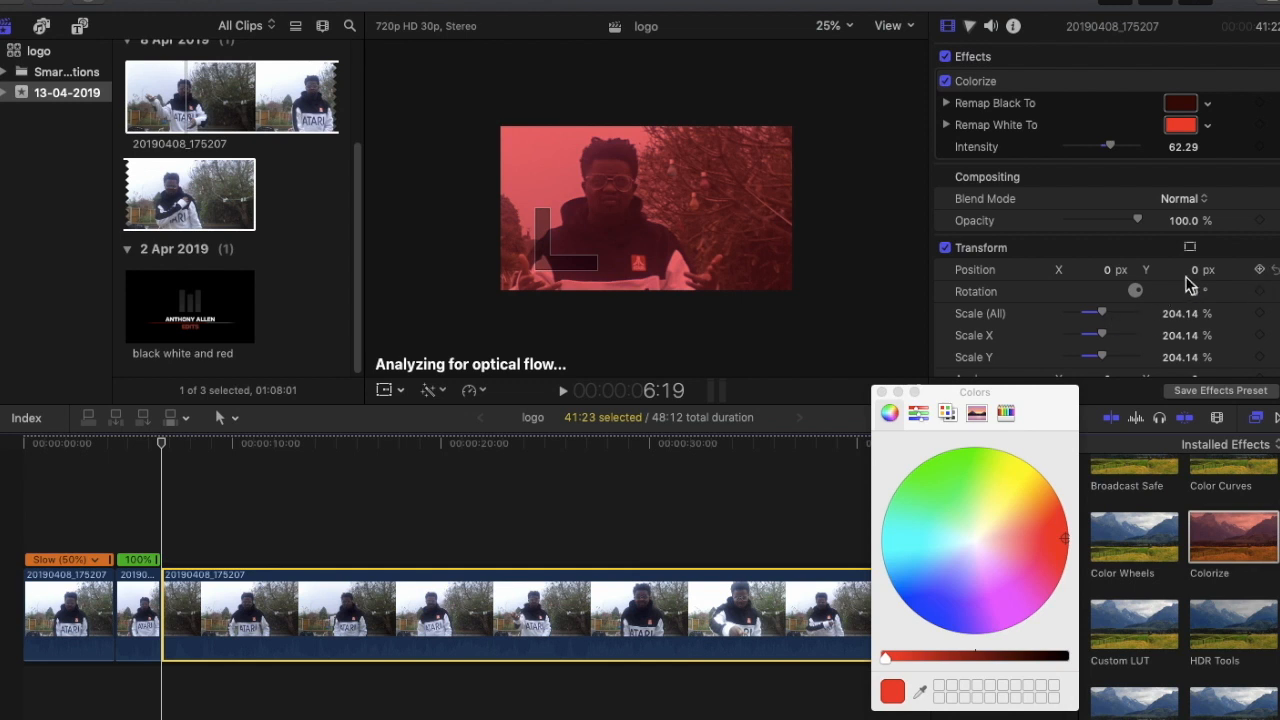
left_click(945, 248)
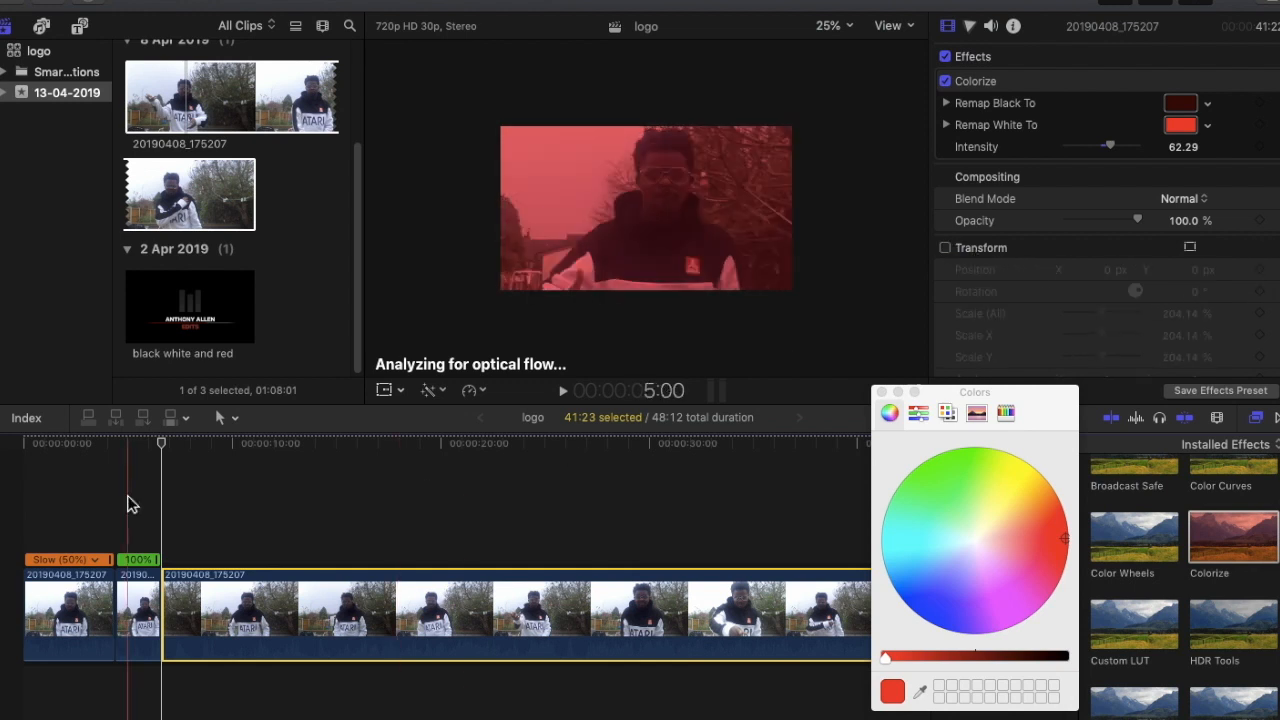
Play the edit from the start and turn off the Colorize effect on the third clip.
left_click(15, 470)
key("space")
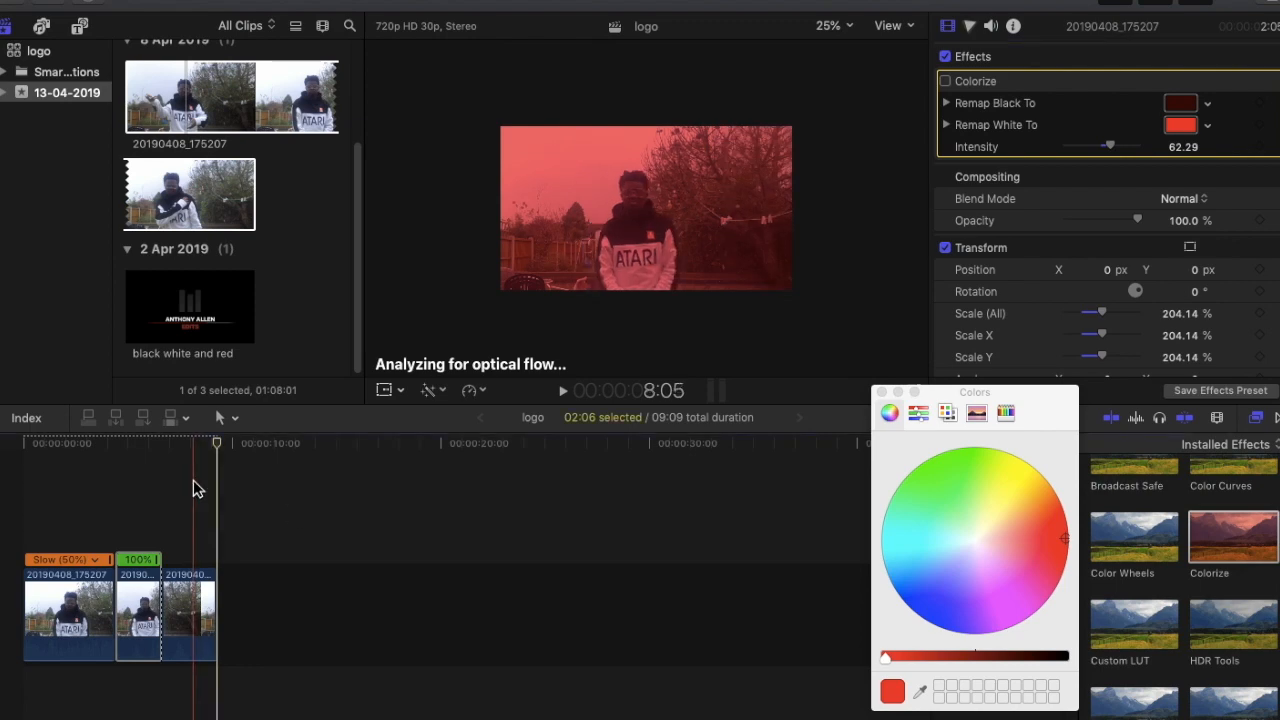
left_click(192, 600)
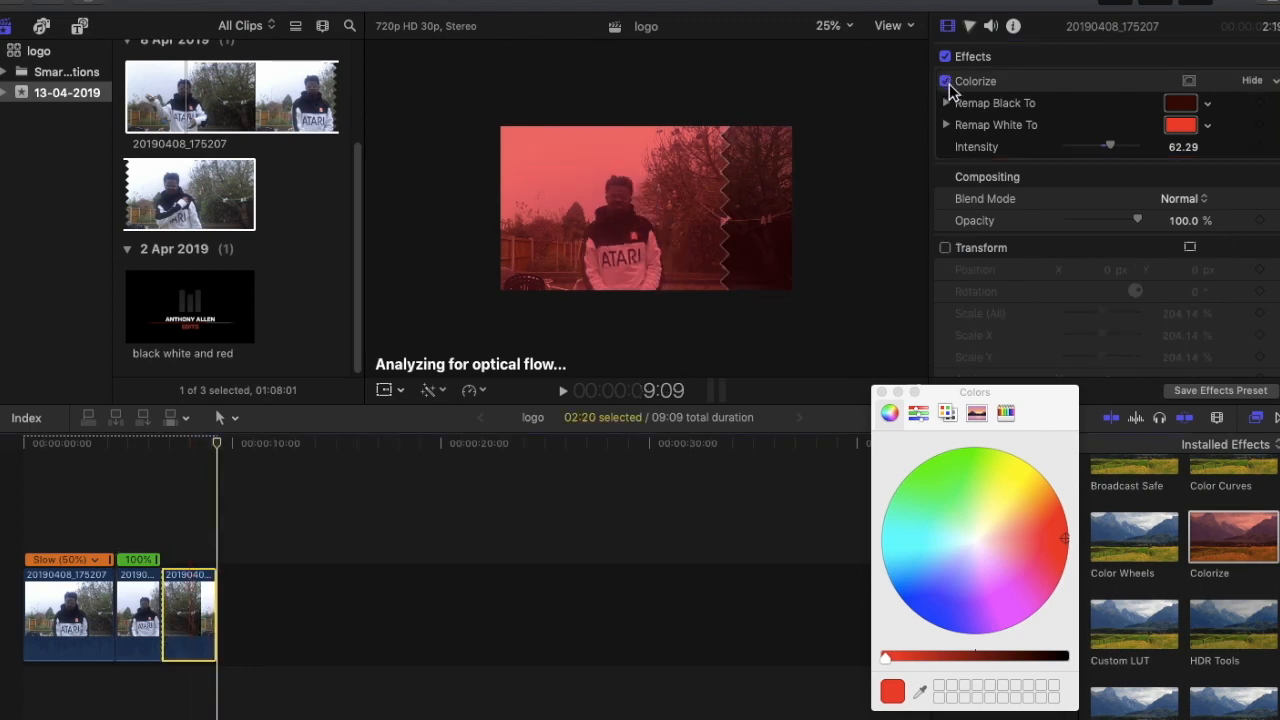
left_click(946, 82)
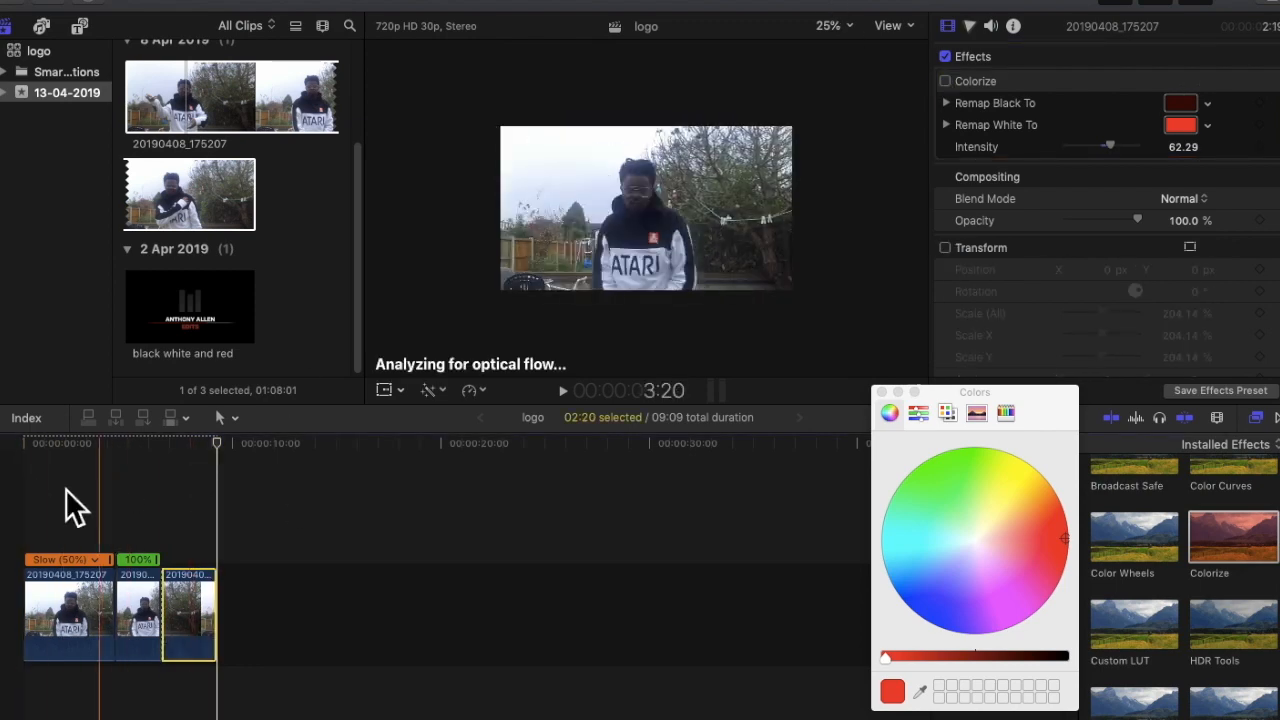
Find the Custom generator, place it above the clips at the timeline start, and trim it to 9:09 to match their length.
left_click(80, 26)
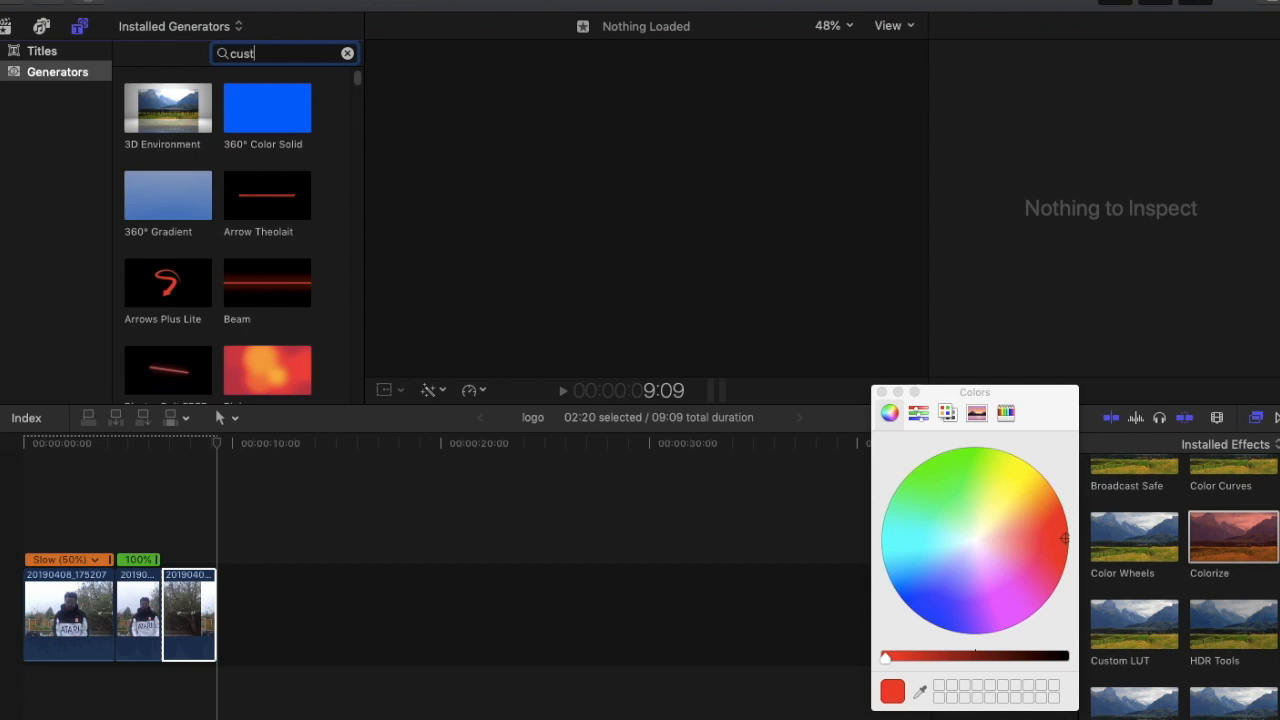
type("o")
left_click_drag(134, 114, 33, 534)
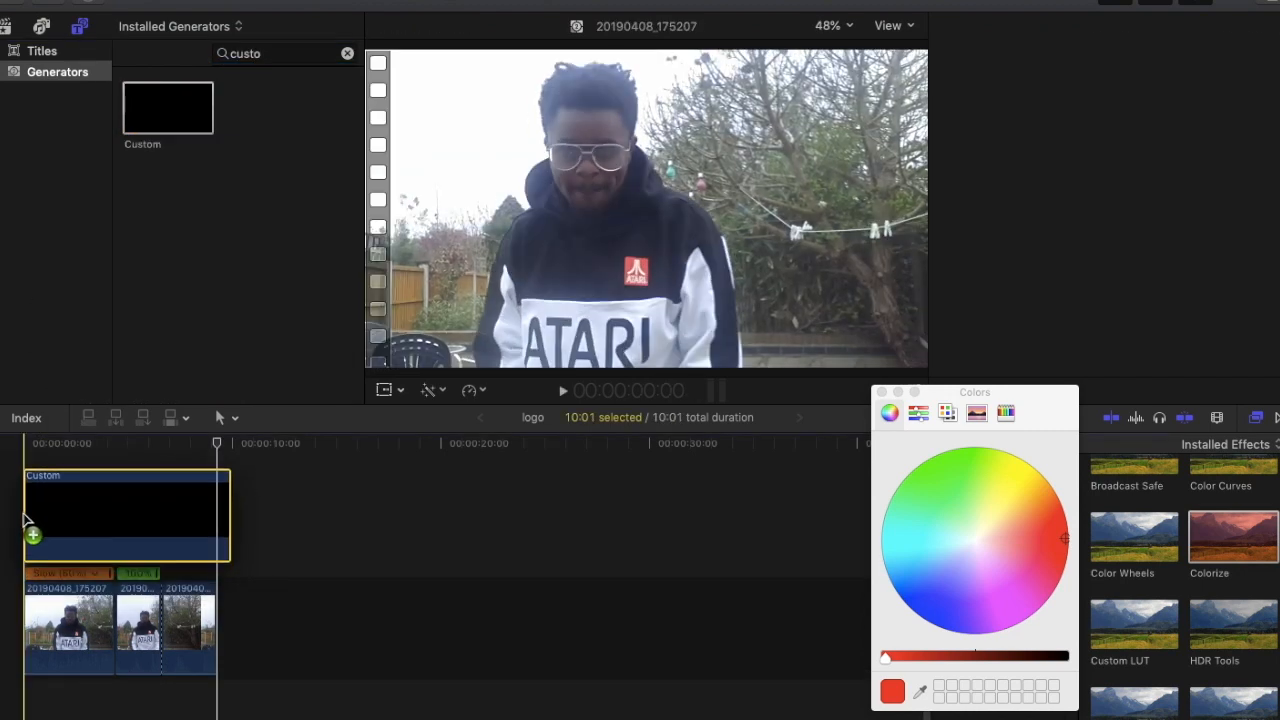
left_click_drag(229, 491, 205, 490)
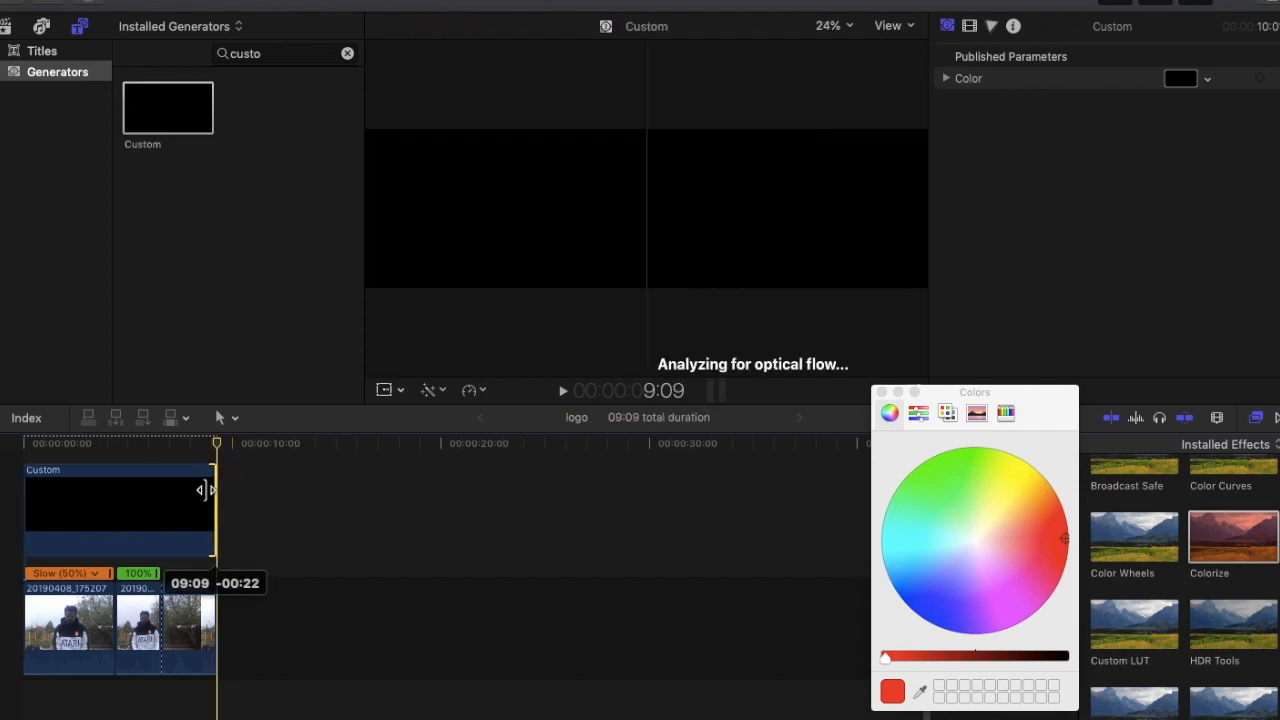
Change the Custom generator's colour from black to a dark red.
left_click(123, 497)
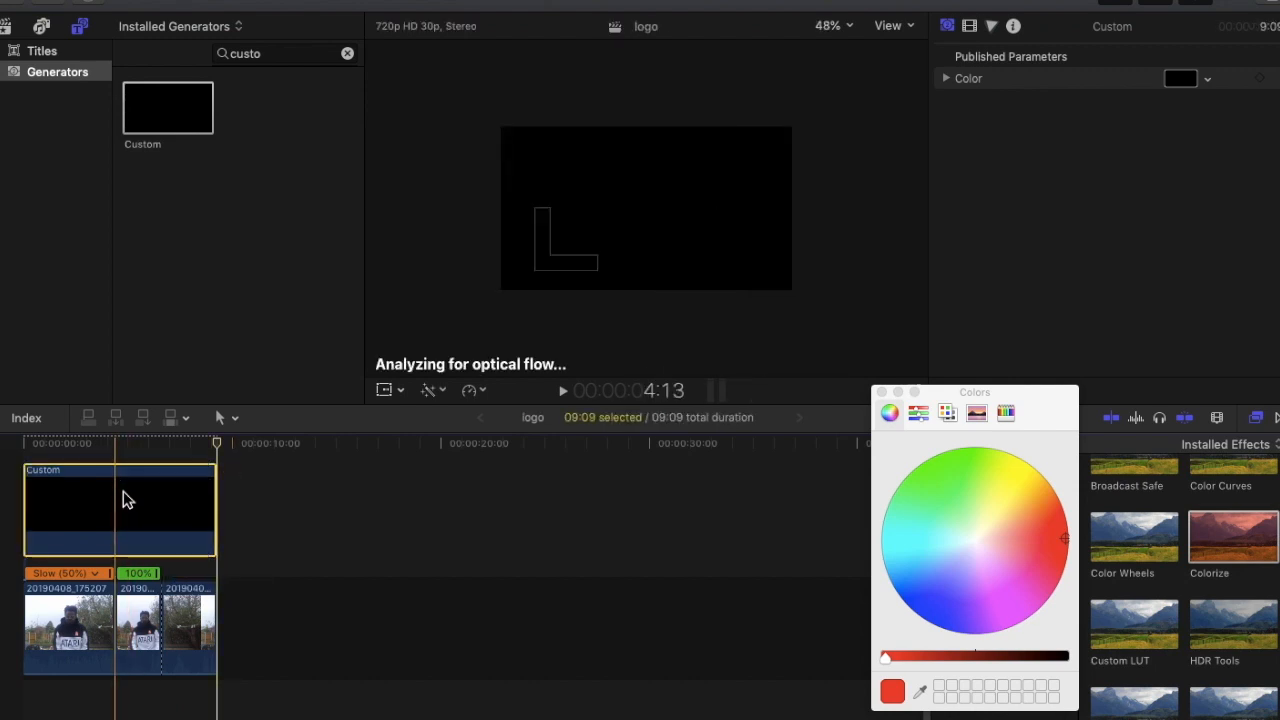
left_click(1180, 80)
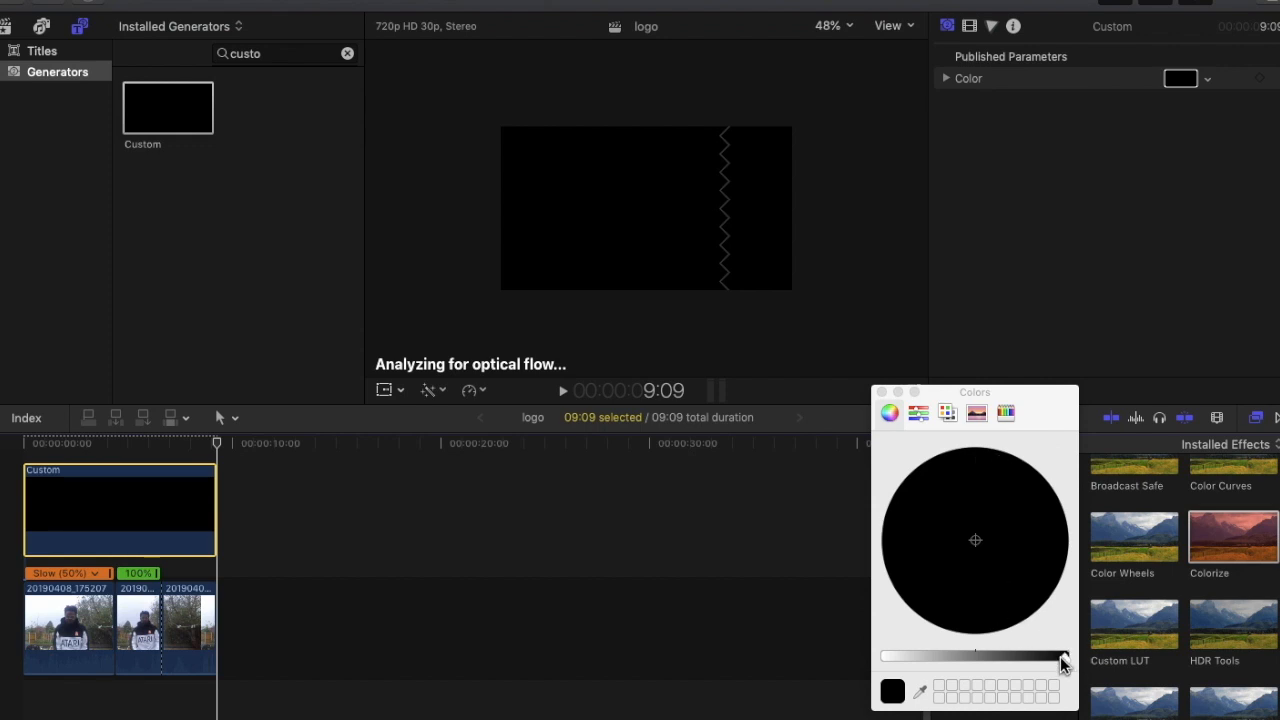
left_click_drag(1061, 659, 953, 657)
left_click_drag(972, 536, 1045, 556)
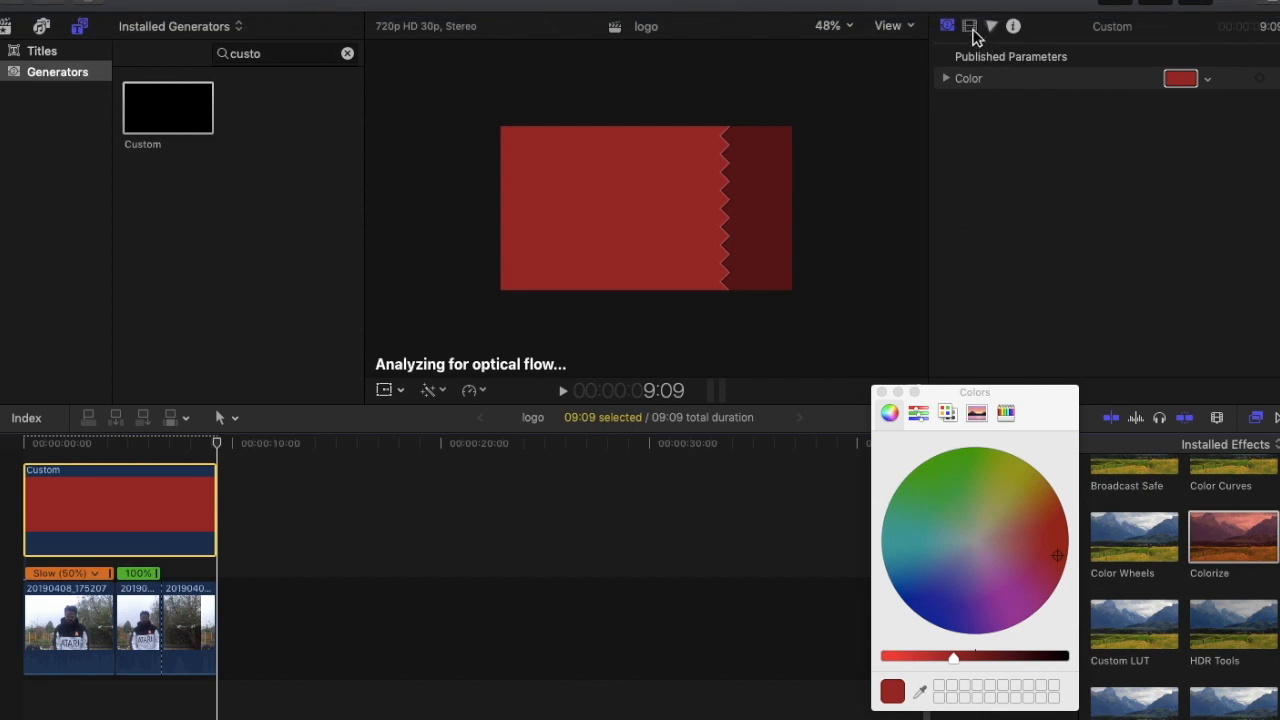
Try the Subtract blend mode on the Custom generator, and set it to Multiply instead.
left_click(971, 28)
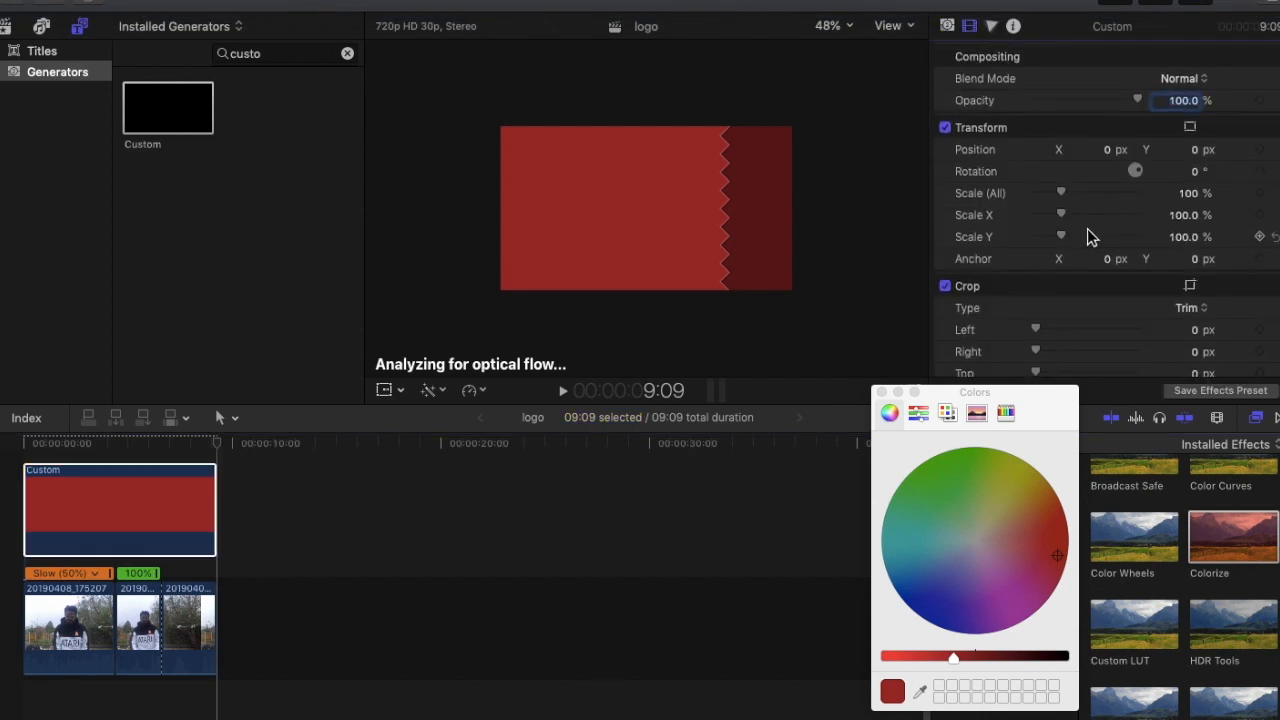
left_click_drag(1138, 102, 1164, 118)
left_click(1186, 86)
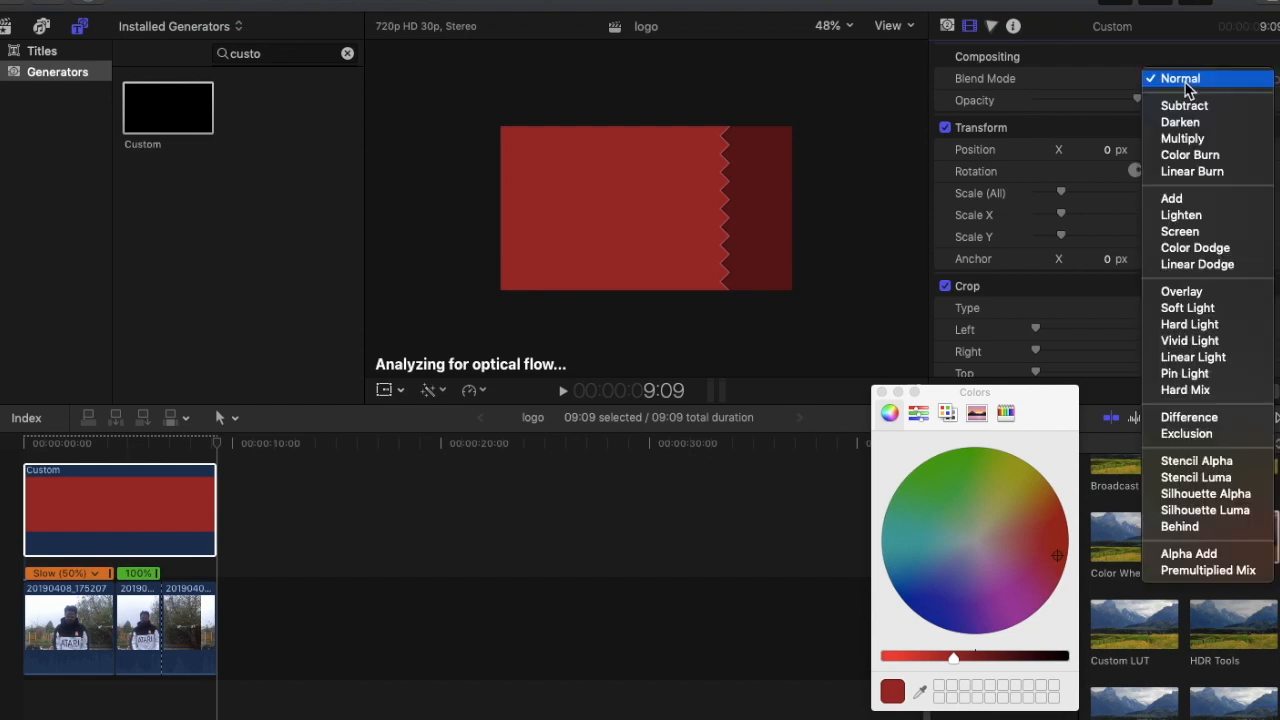
left_click(1188, 105)
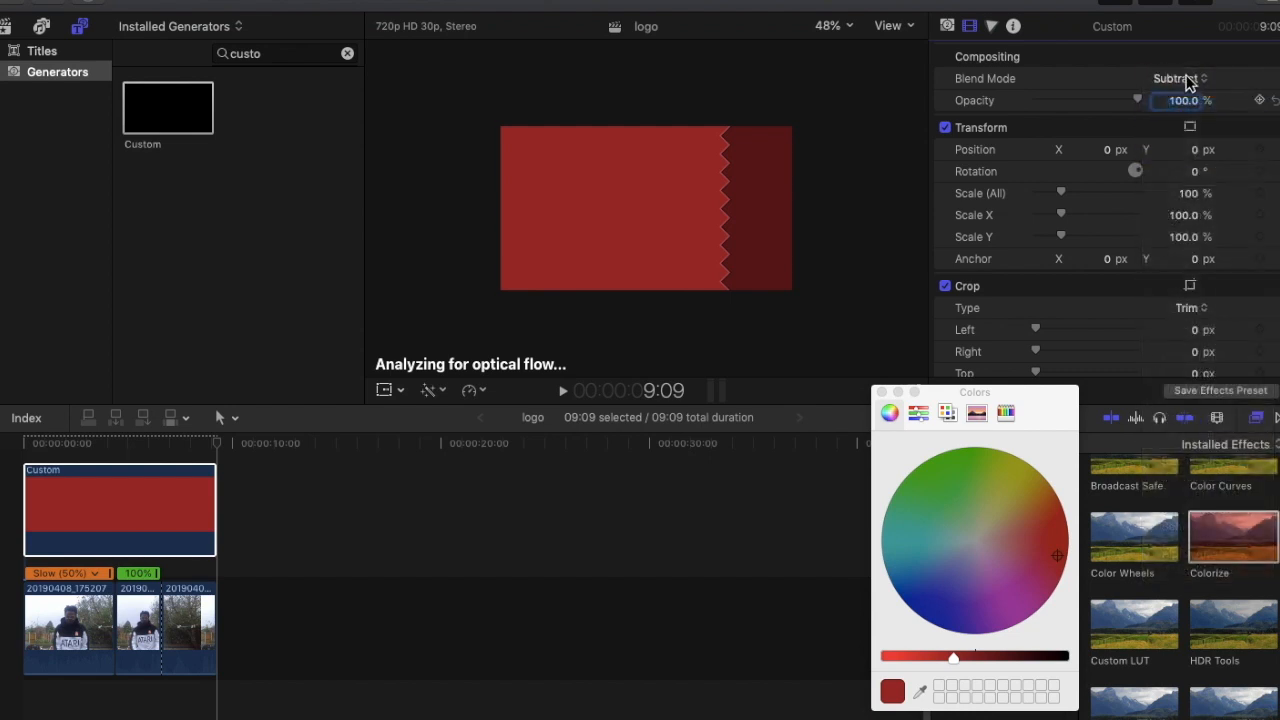
left_click(1188, 84)
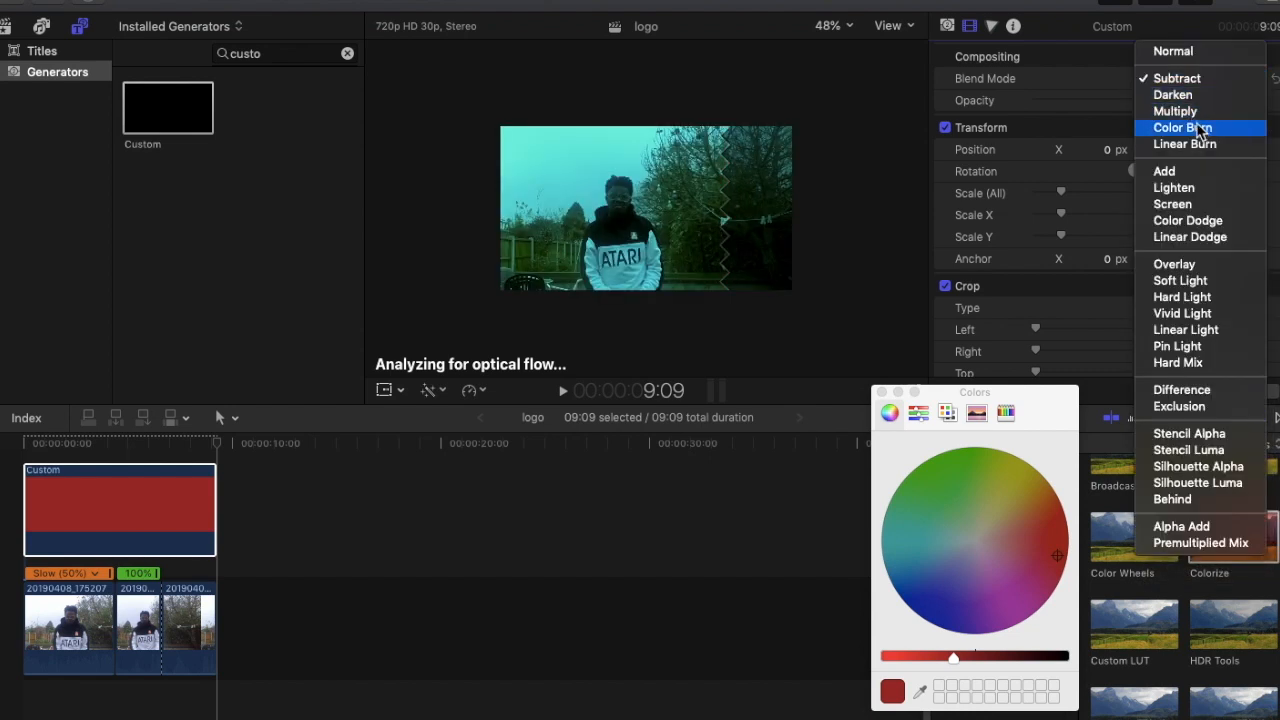
left_click(1176, 111)
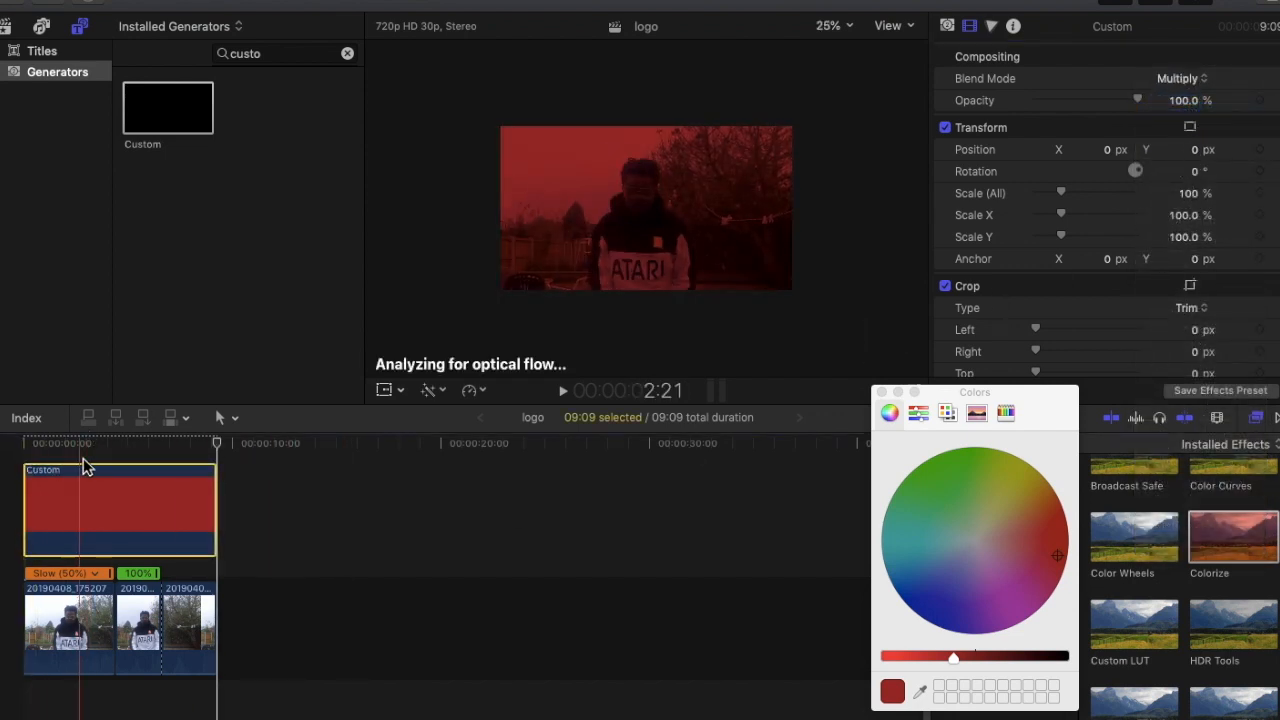
Lower the Custom generator's opacity to about 94.92% and play the first six seconds from the start to preview the tint.
left_click(26, 443)
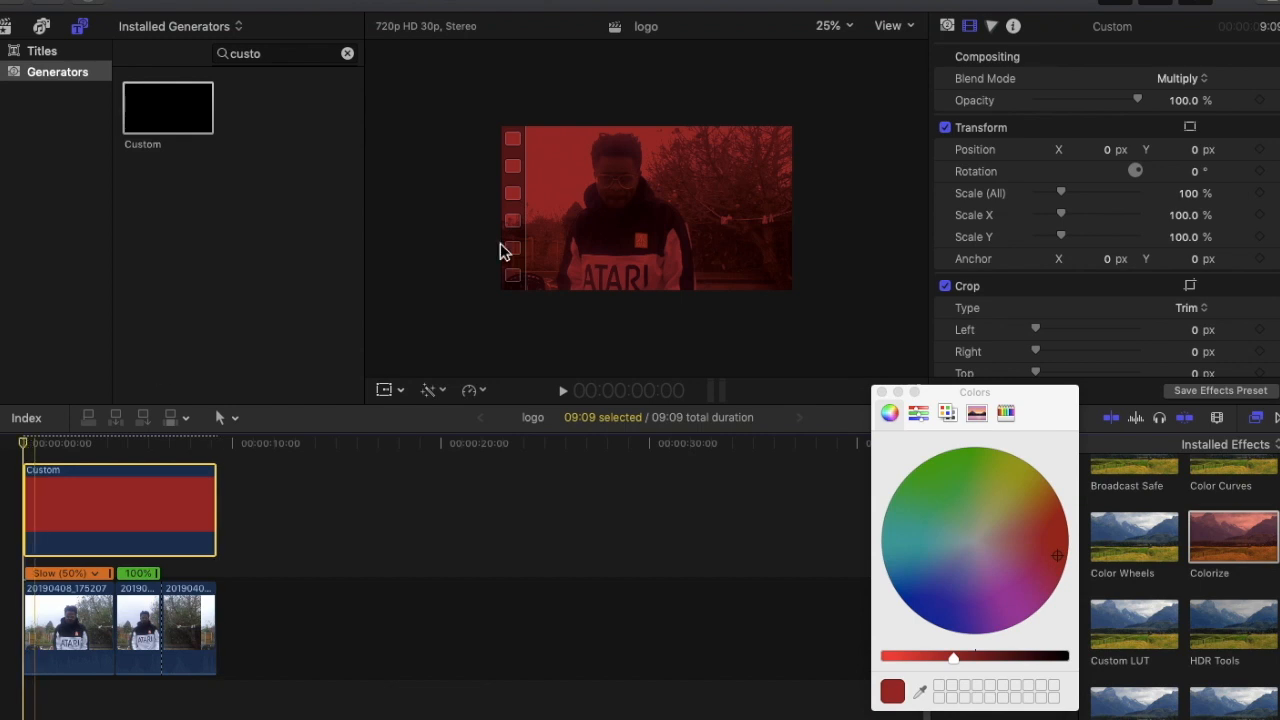
mouse_move(1137, 108)
left_mouse_down()
mouse_move(1124, 105)
mouse_move(1134, 112)
left_mouse_up()
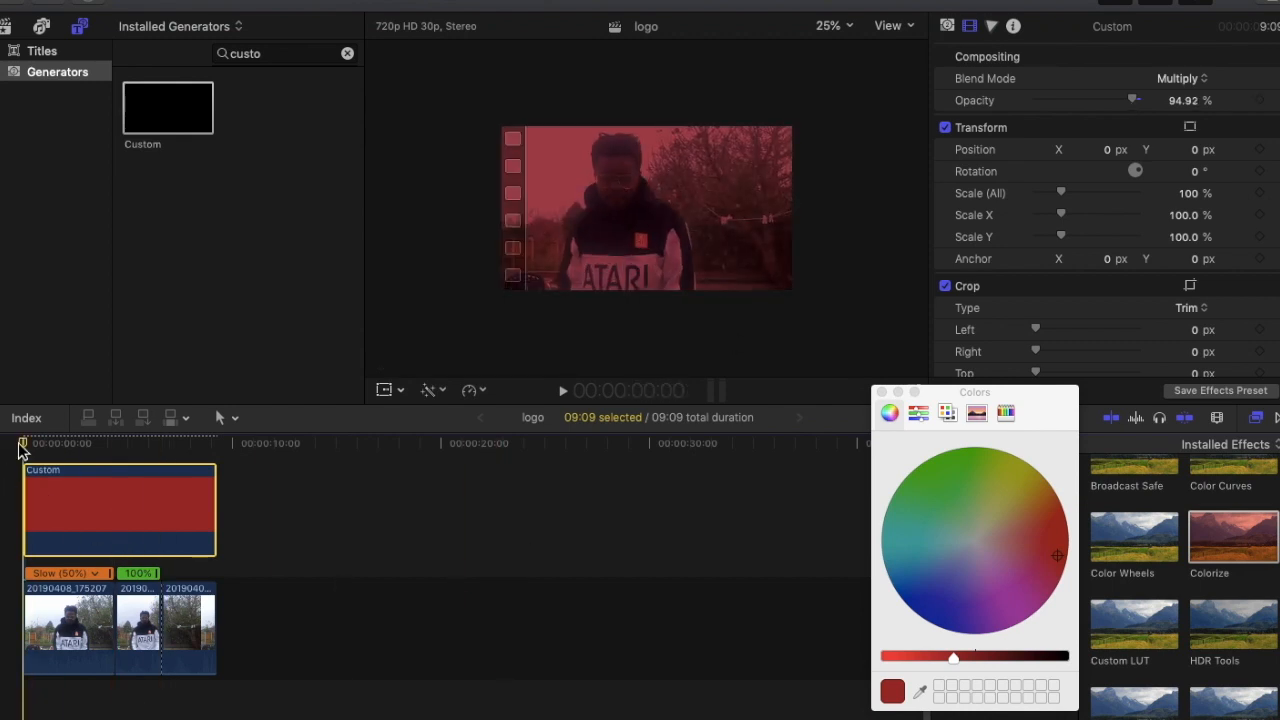
key("space")
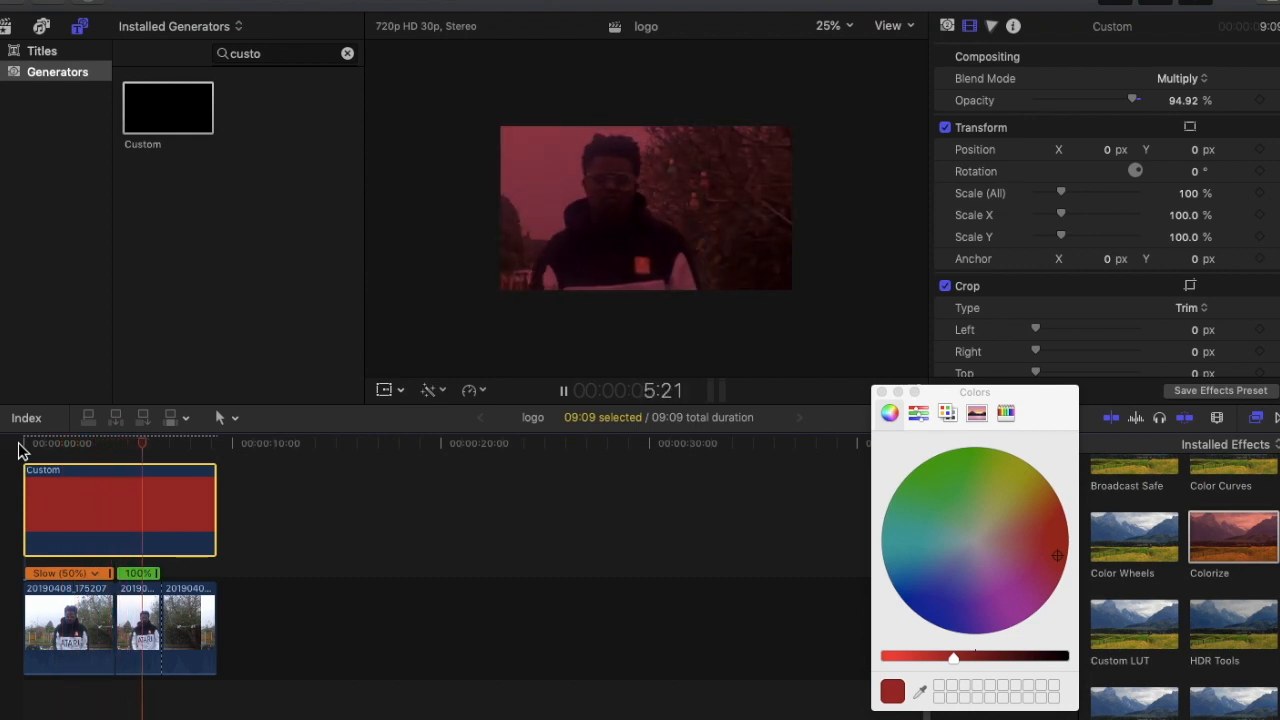
key("space")
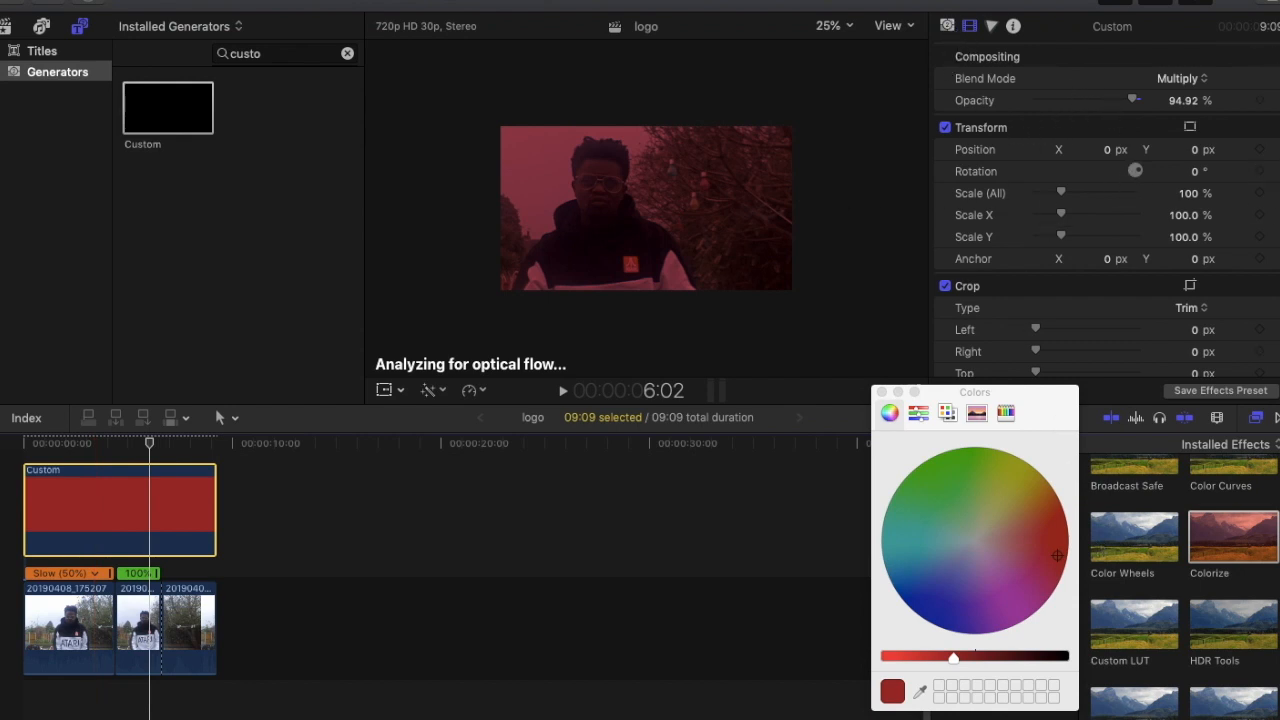
Apply the Hue/Saturation effect to the Custom generator with saturation 0.51 and value 1.43, and close the colour picker.
left_click_drag(1120, 712, 143, 482)
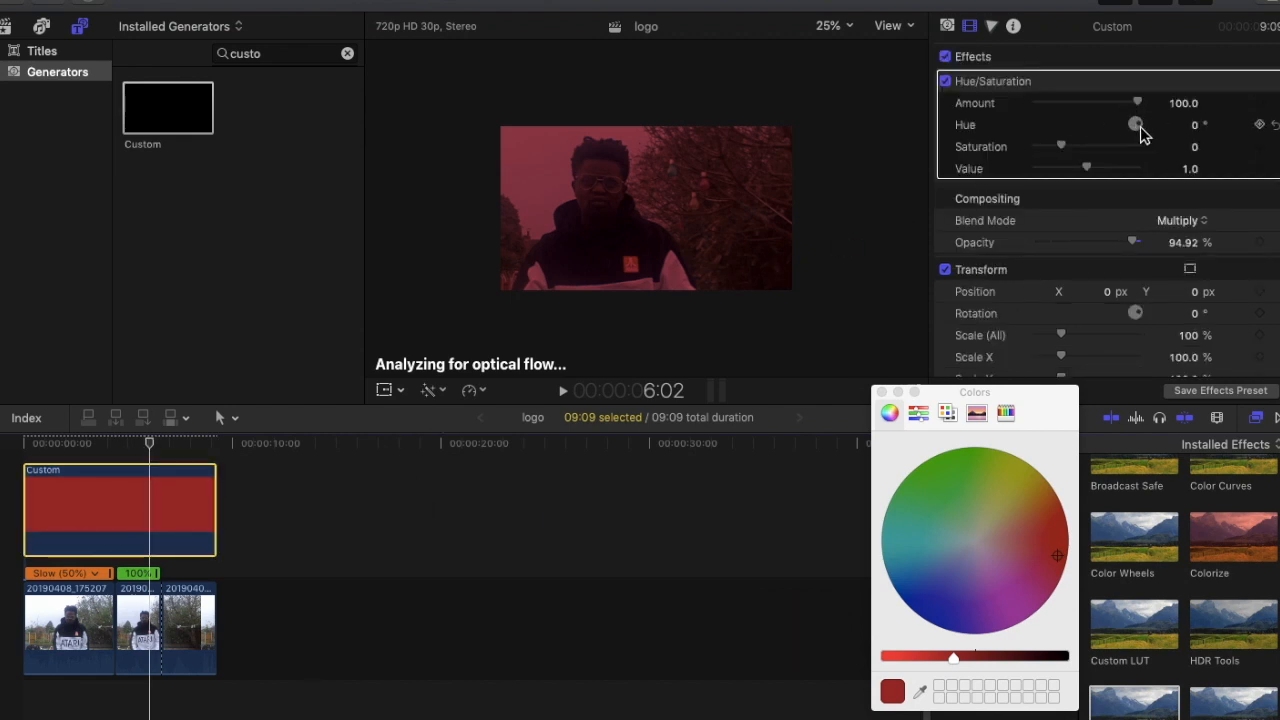
mouse_move(1060, 150)
left_mouse_down()
mouse_move(1099, 157)
mouse_move(1003, 150)
mouse_move(1120, 166)
mouse_move(1086, 169)
mouse_move(1072, 150)
mouse_move(1113, 183)
mouse_move(1074, 148)
left_mouse_up()
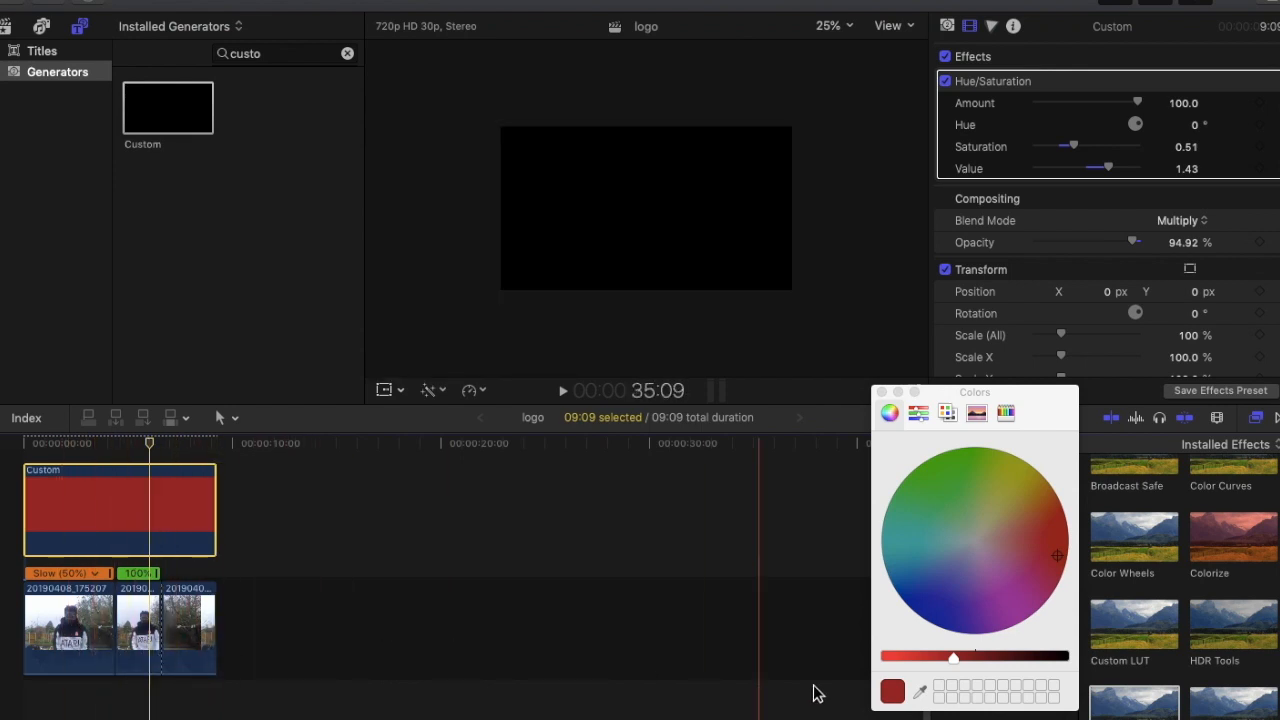
left_click(881, 392)
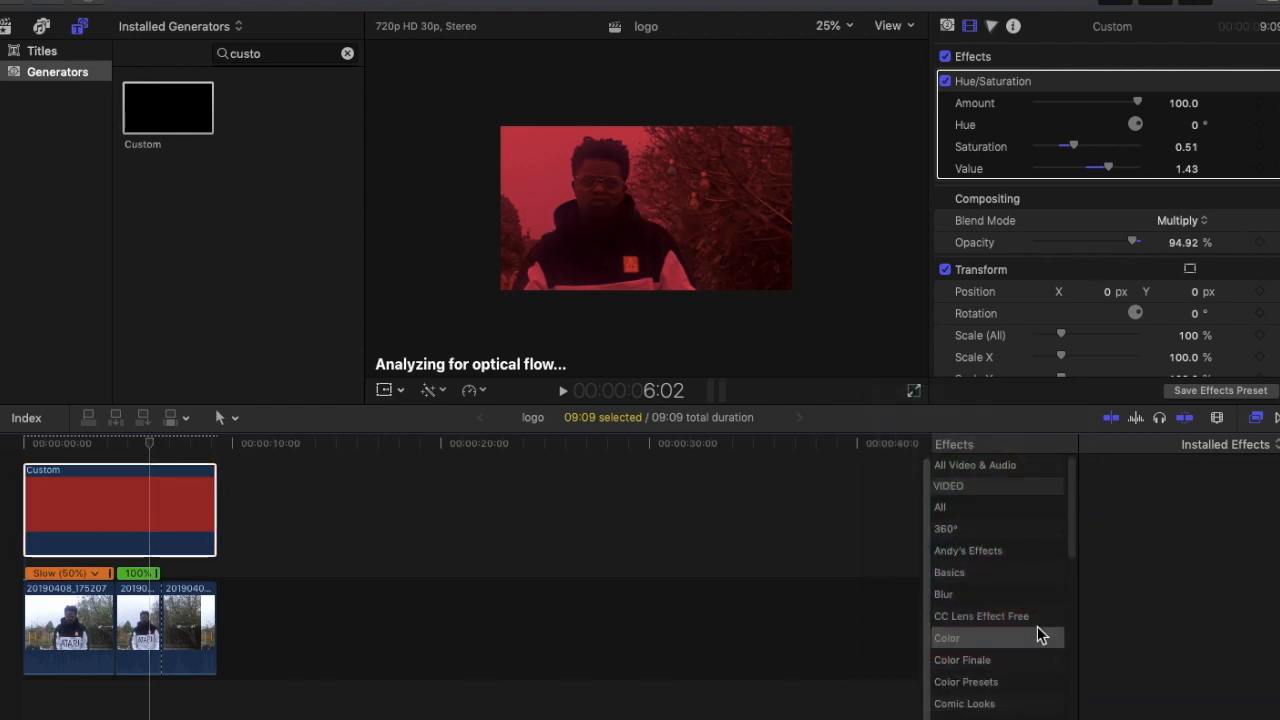
Find the Hue/Saturation effect, apply it to the first slowed clip, and fully desaturate the clip at -1.0, checking the frame at 1:25.
left_click(60, 608)
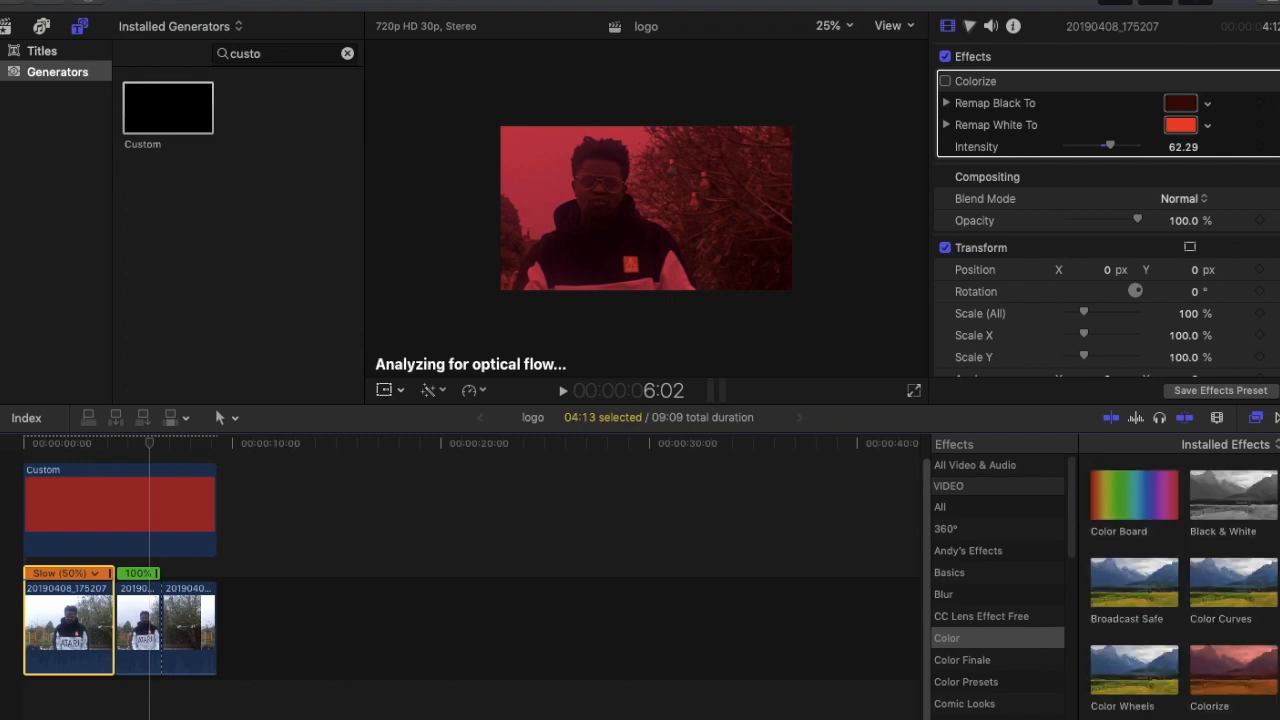
type("hue")
left_click_drag(1127, 496, 68, 640)
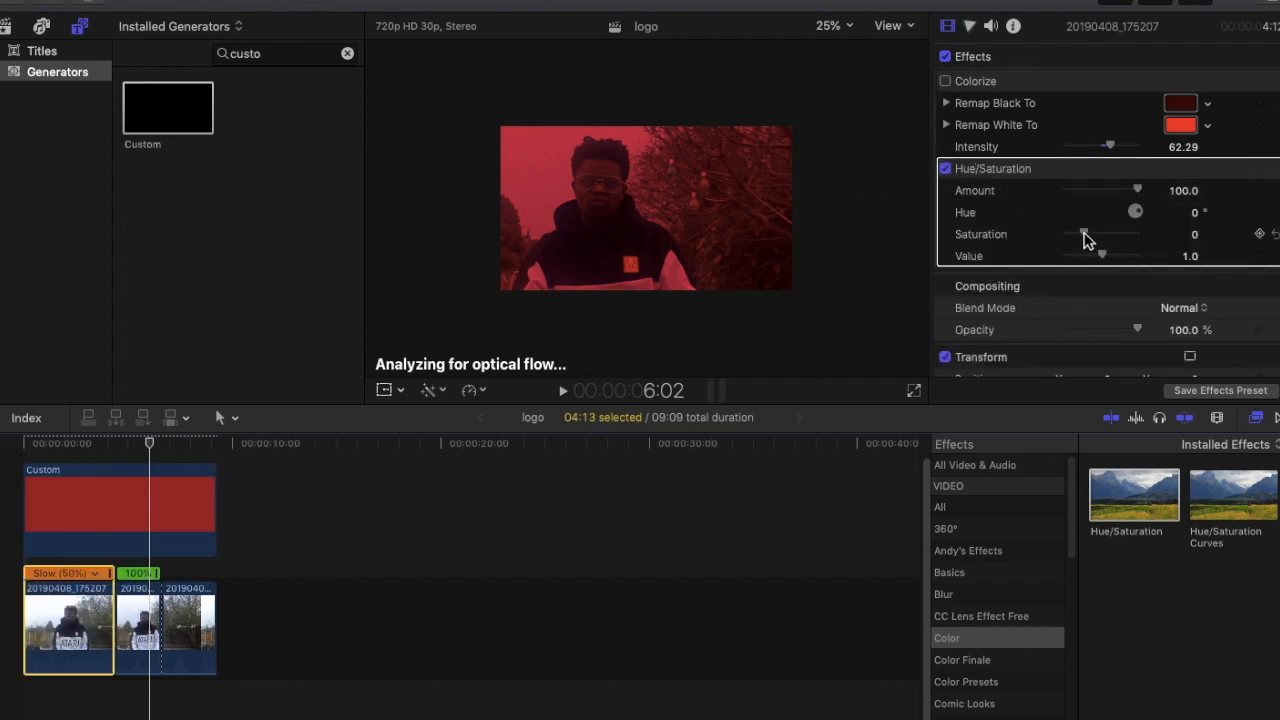
left_click_drag(1084, 234, 1066, 241)
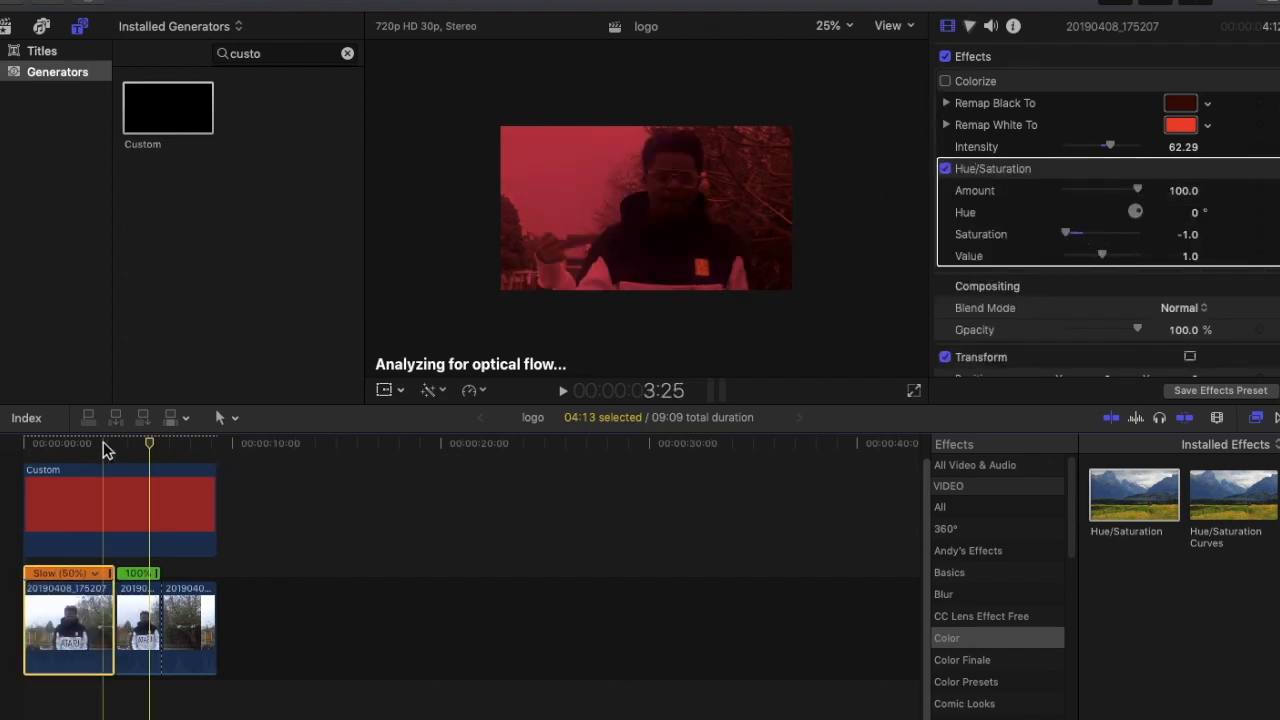
left_click(62, 446)
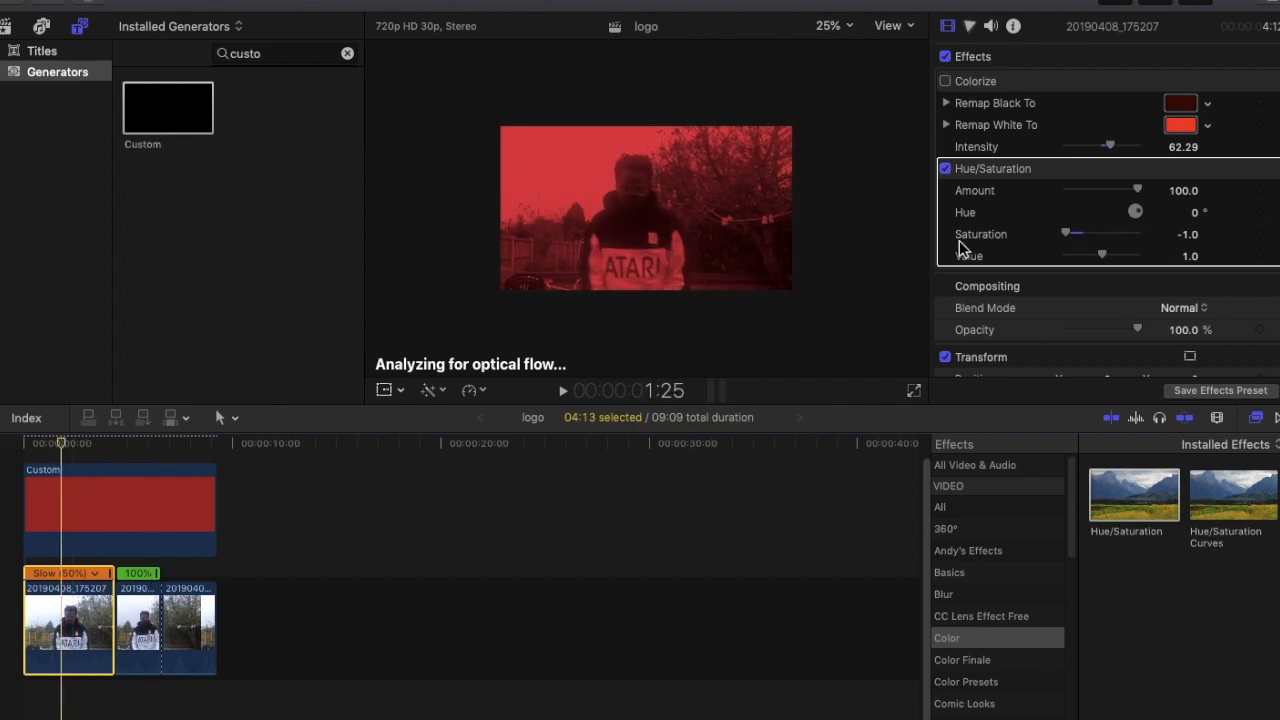
left_click_drag(1068, 240, 1040, 246)
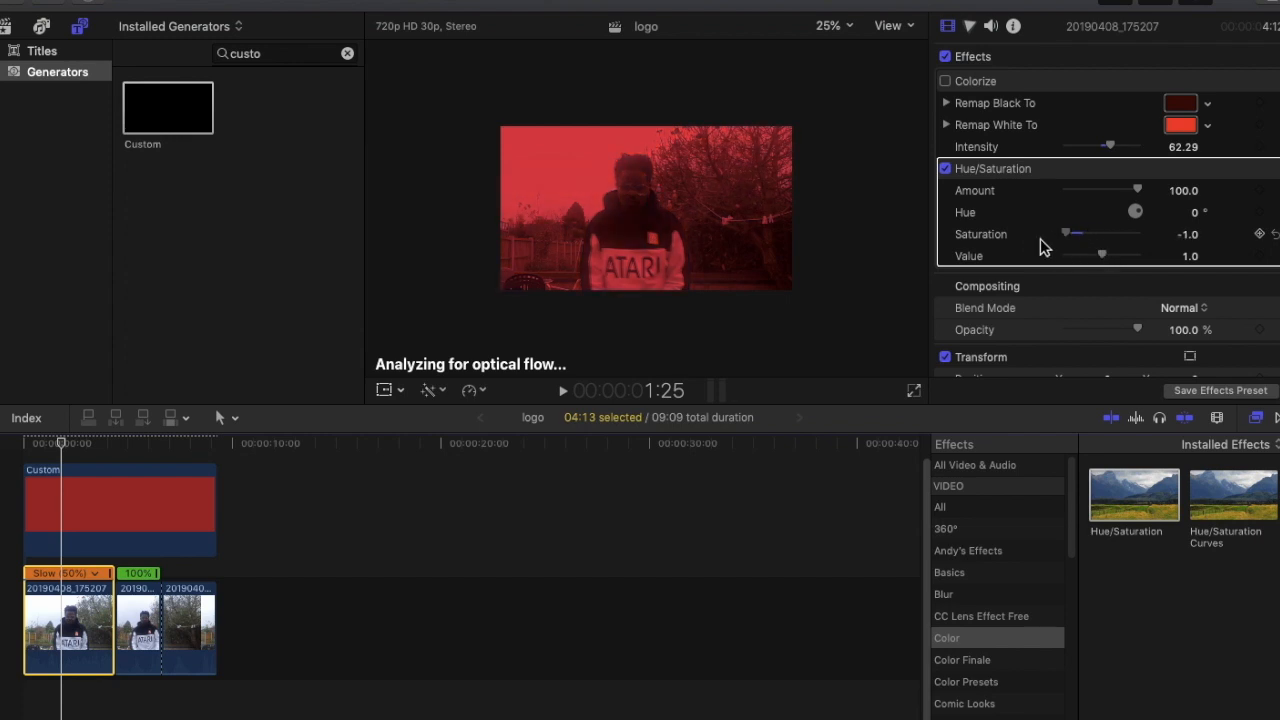